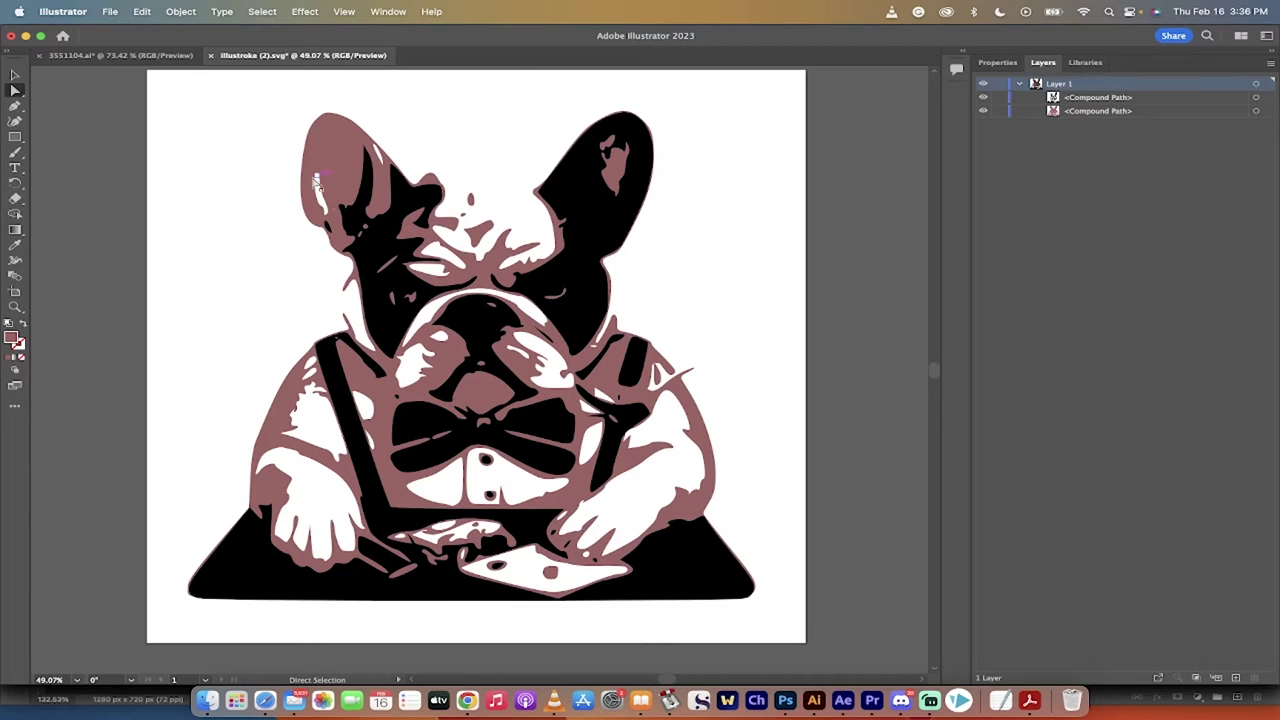
pyautogui.moveTo(222, 112); pyautogui.dragTo(795, 650)
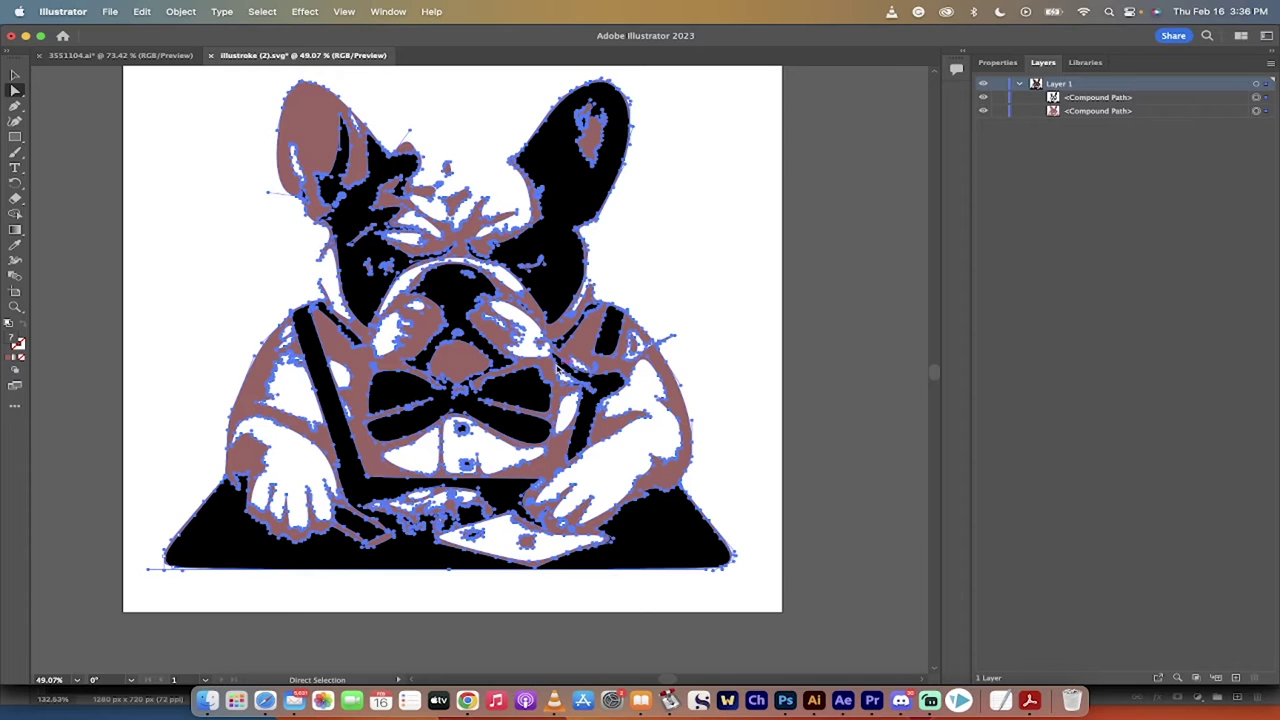
pyautogui.scroll(3, 558, 366)
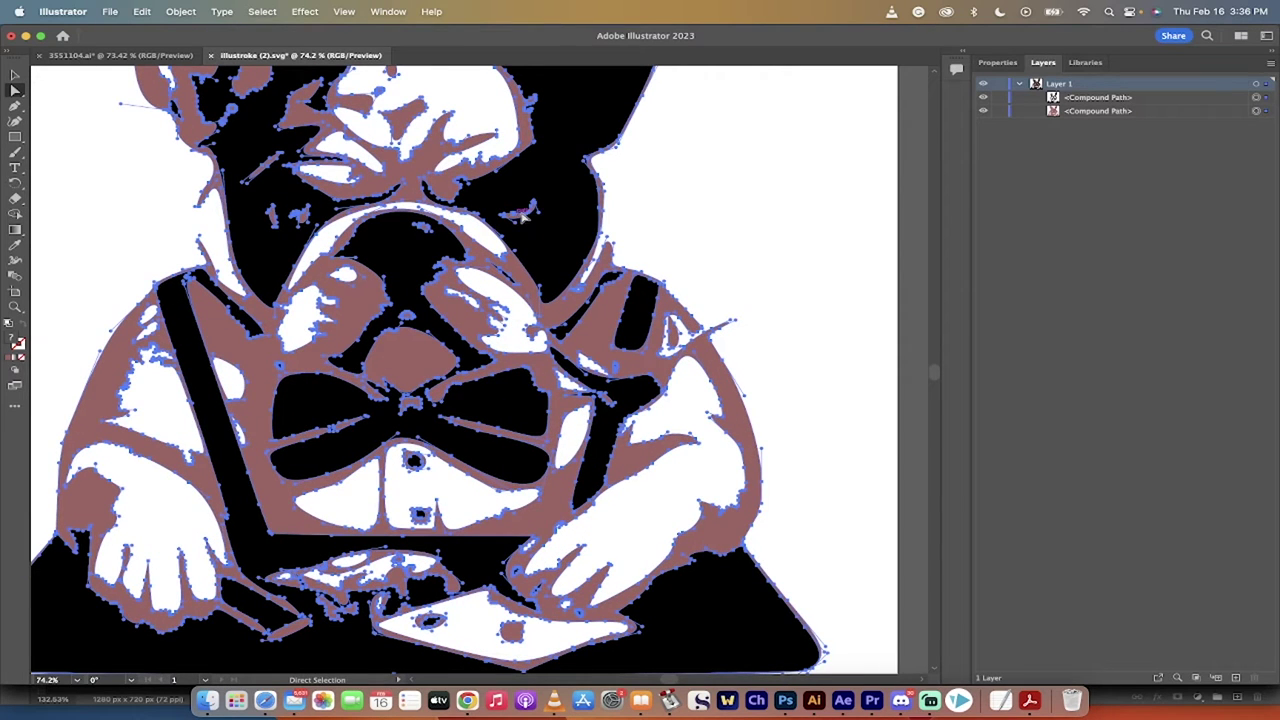
pyautogui.scroll(-5, 520, 392)
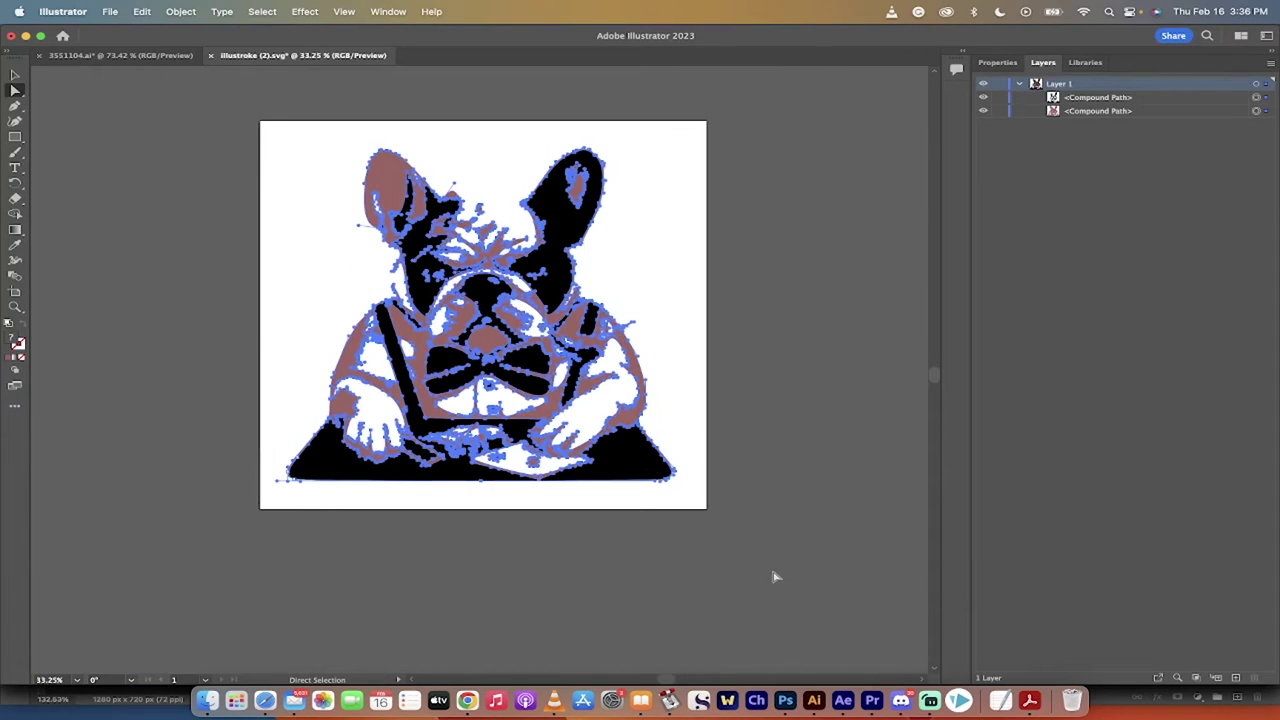
pyautogui.click(775, 578)
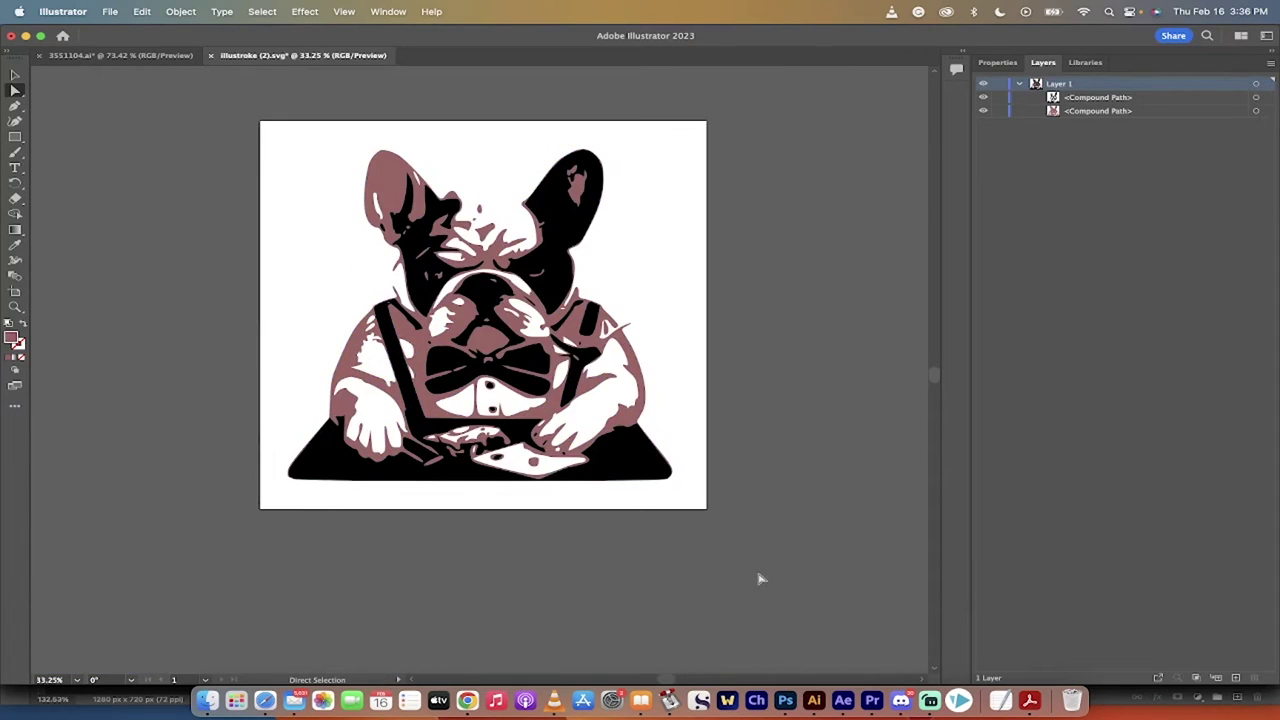
# Enter the prompt 'A bulldog Reading A Book' on illustroke.com and generate an SVG.
pyautogui.click(467, 700)
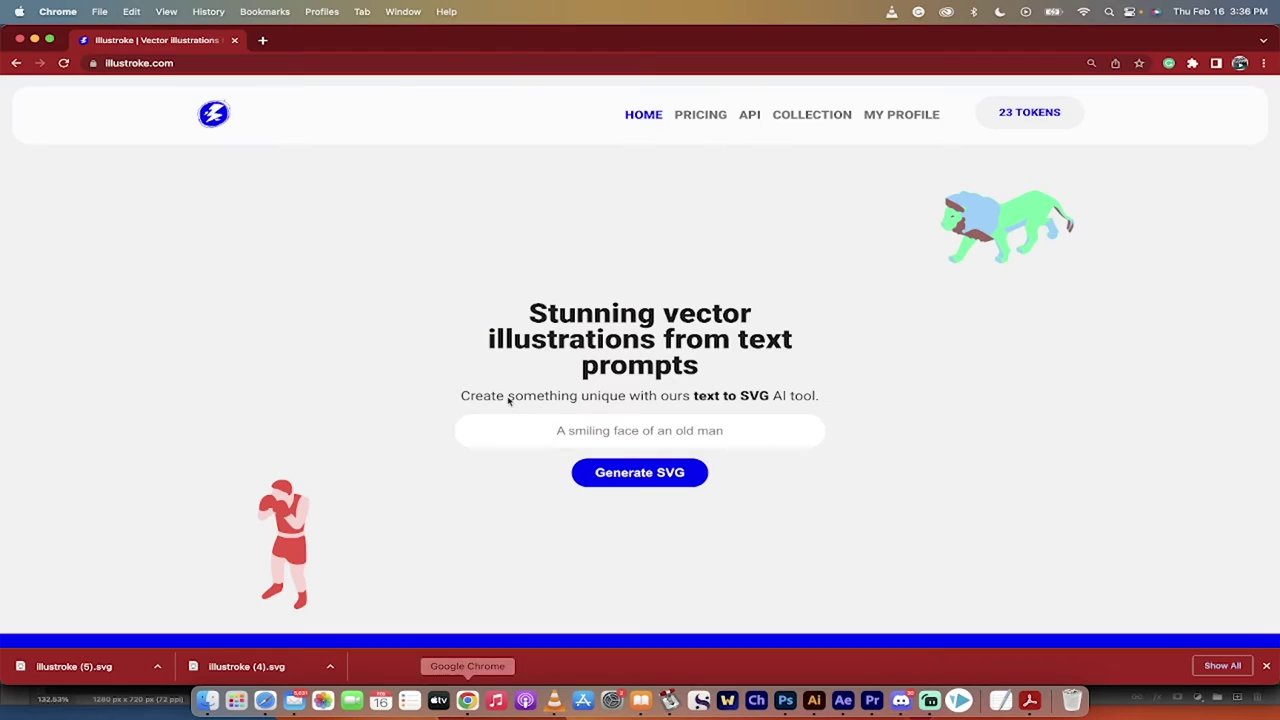
pyautogui.click(197, 65)
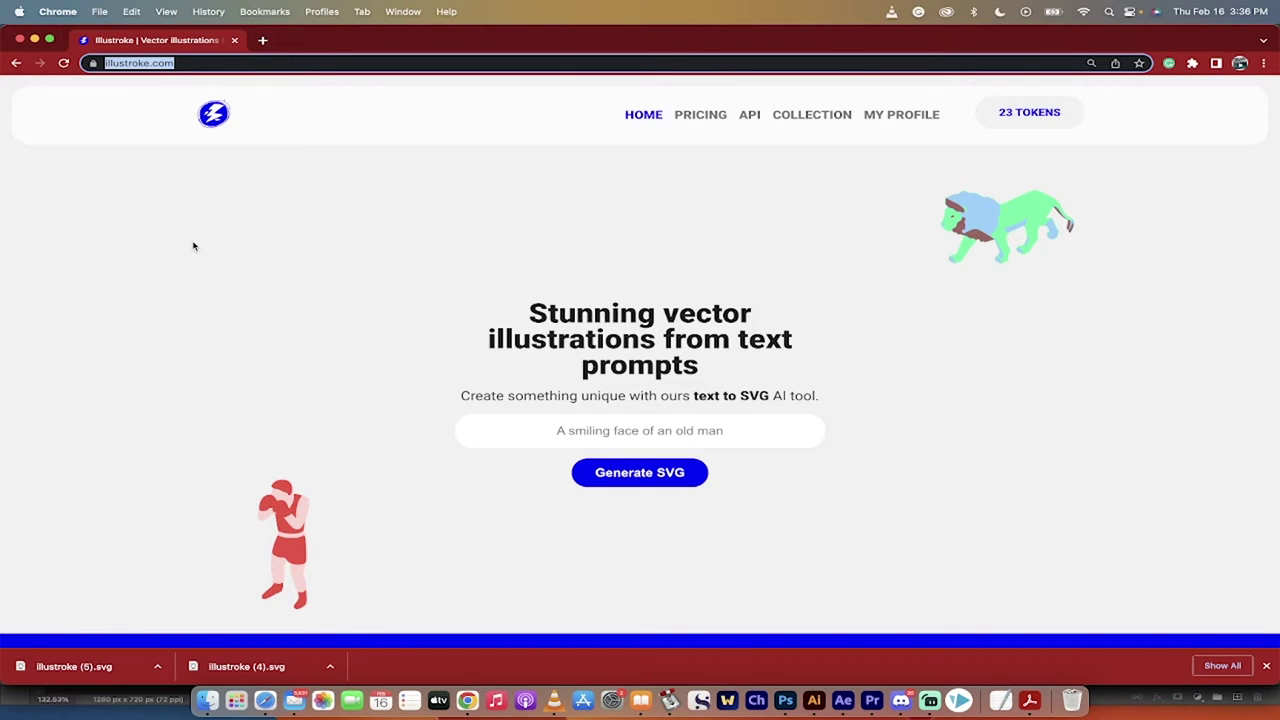
pyautogui.click(542, 433)
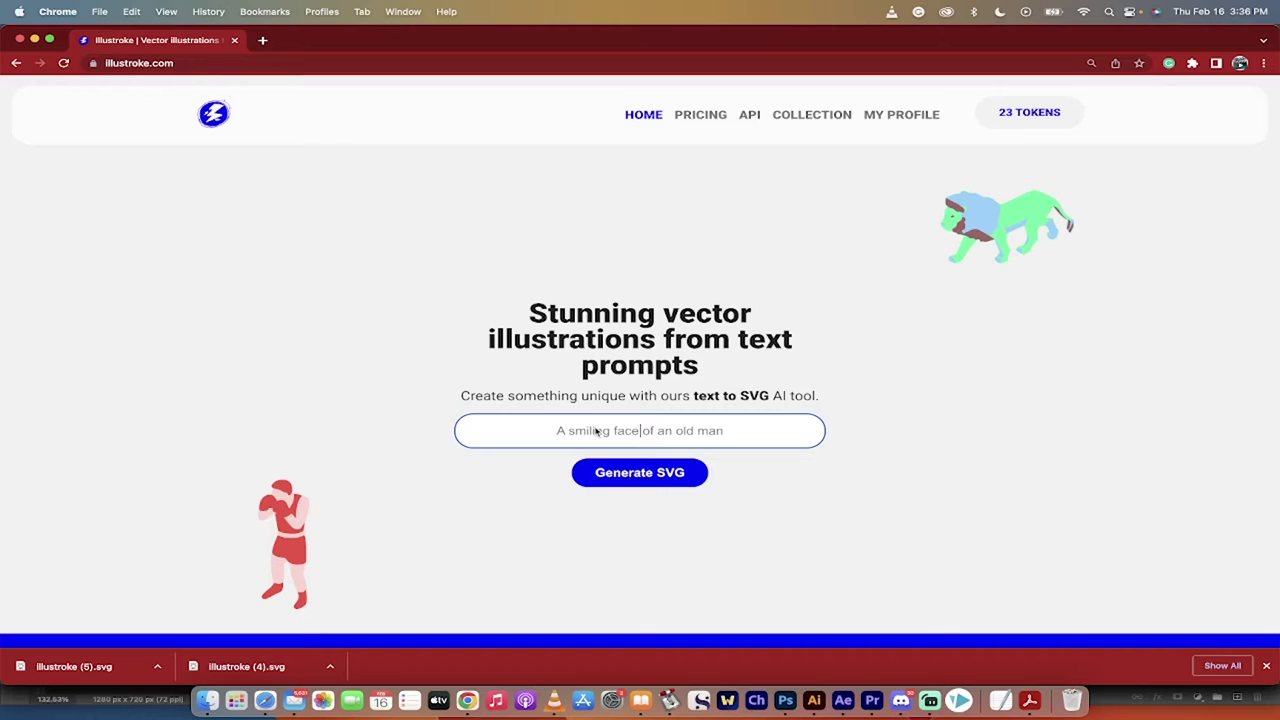
pyautogui.write('A')
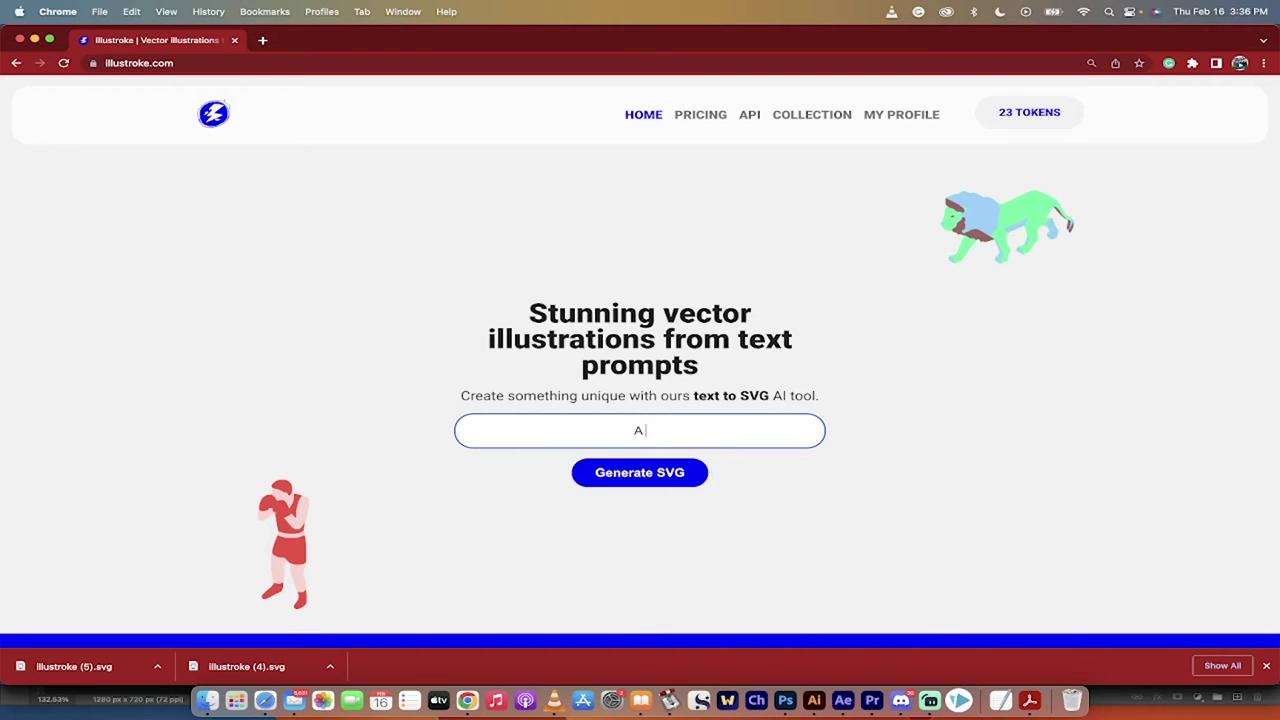
pyautogui.write(' bulldog Reading A Book')
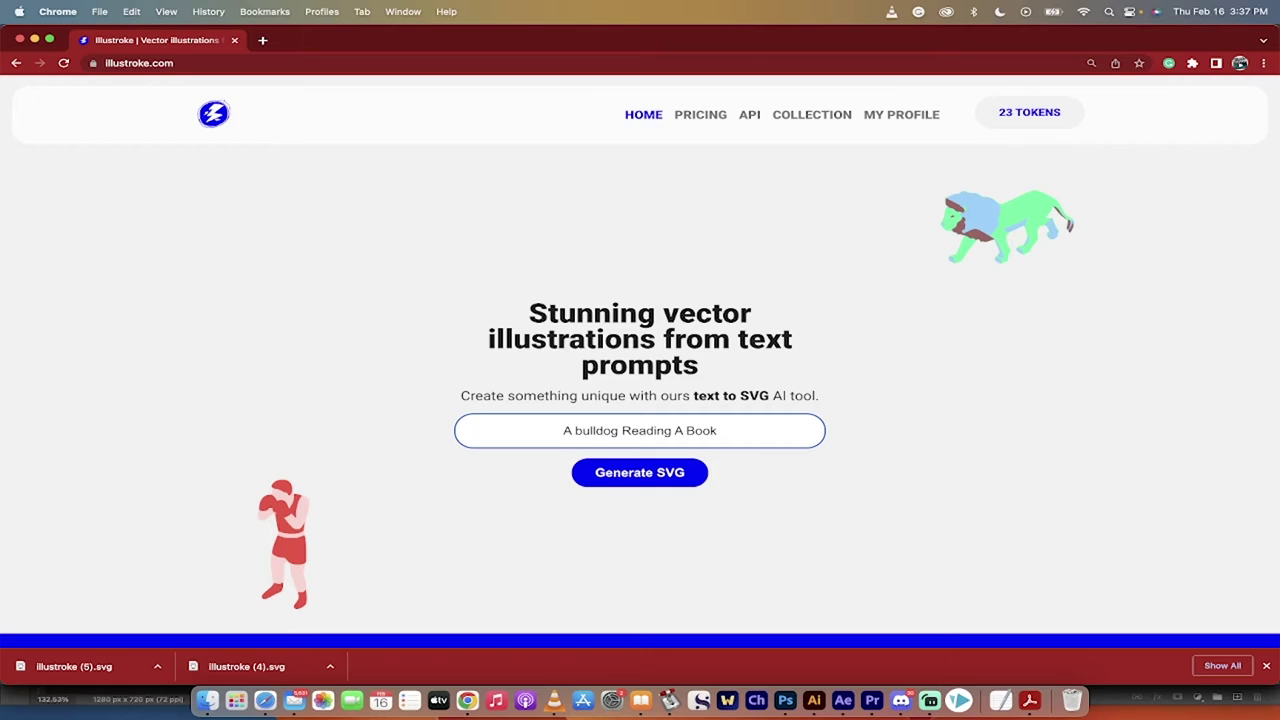
pyautogui.click(627, 478)
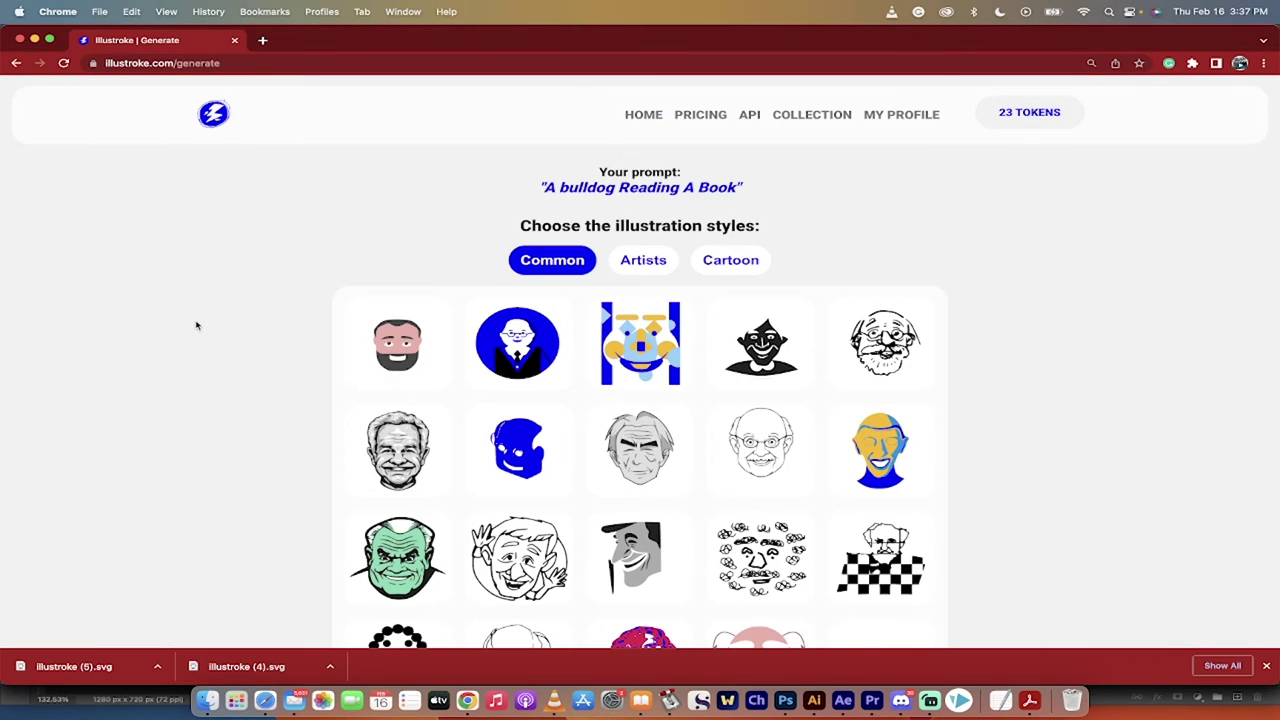
# Compare the Common, Artists and Cartoon illustration style groups.
pyautogui.scroll(-3, 196, 325)
pyautogui.moveTo(396, 233)
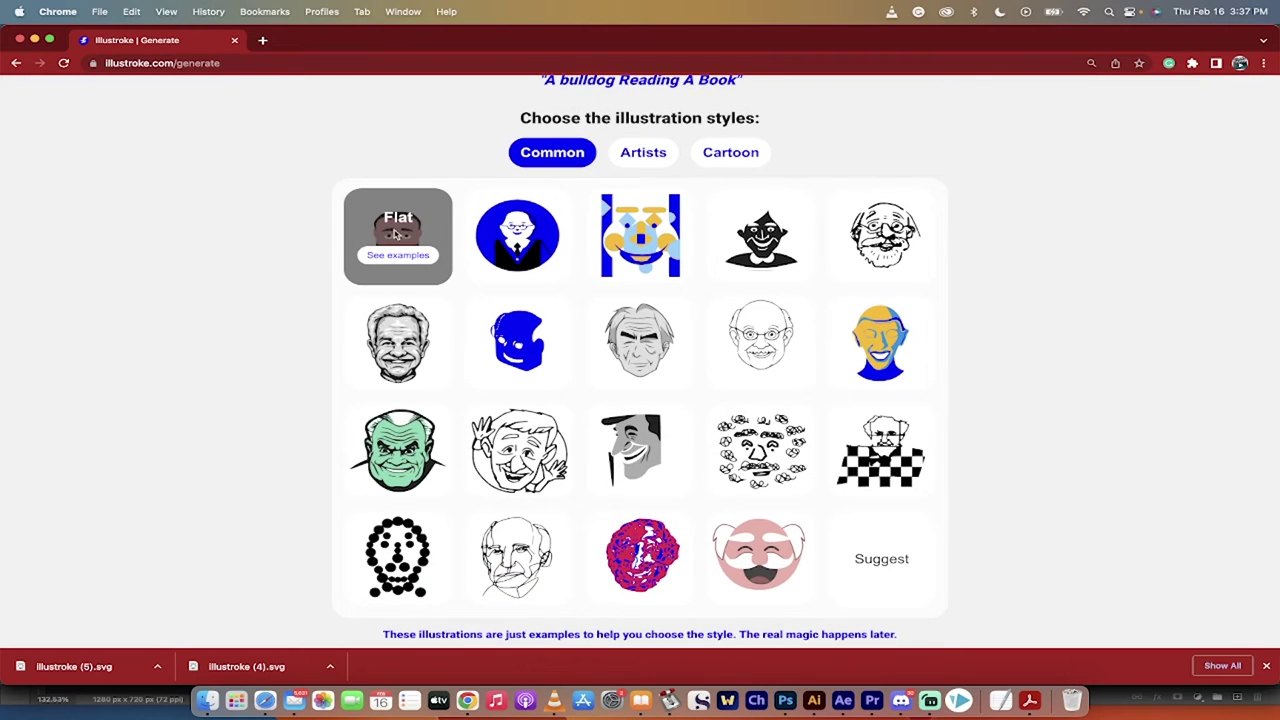
pyautogui.moveTo(424, 324)
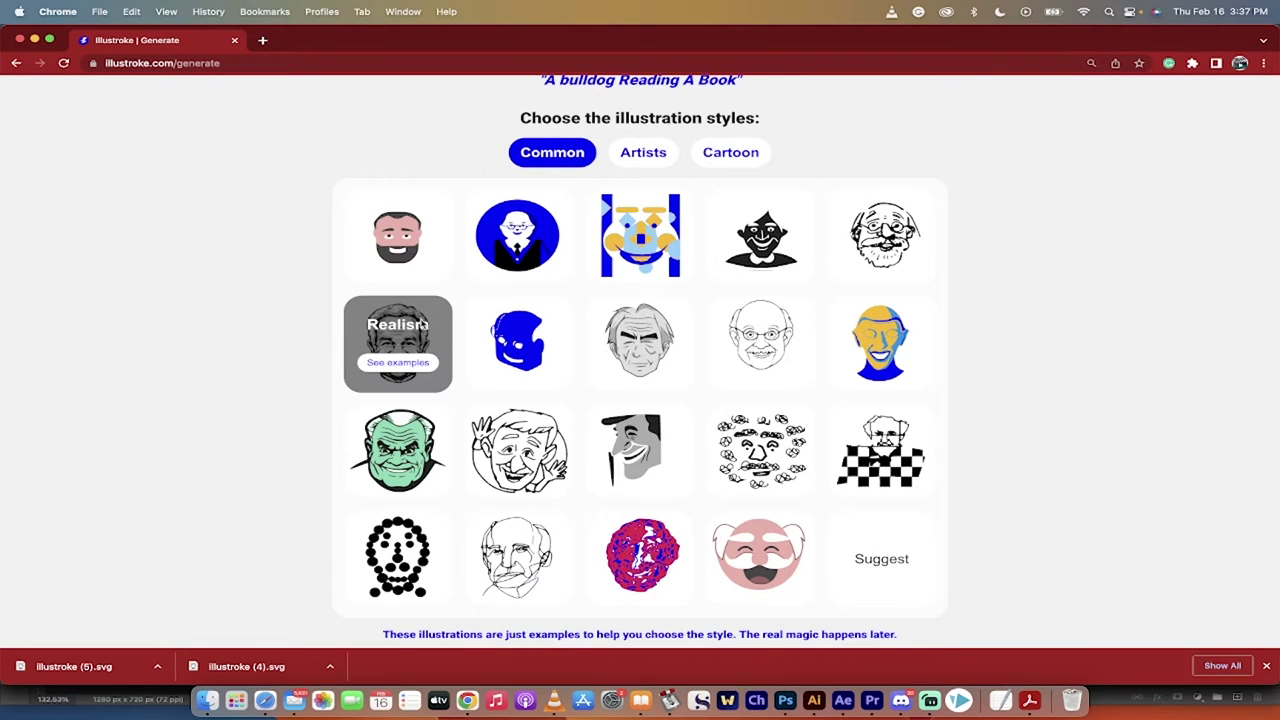
pyautogui.moveTo(510, 442)
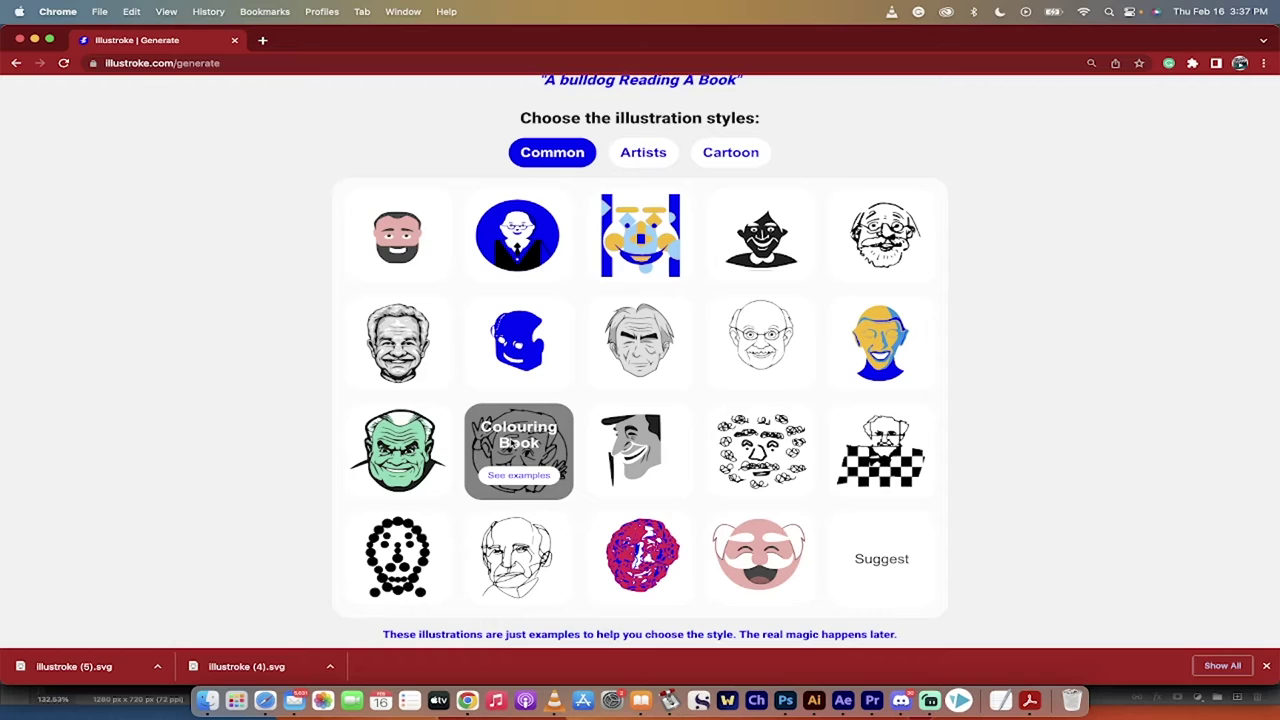
pyautogui.moveTo(930, 224)
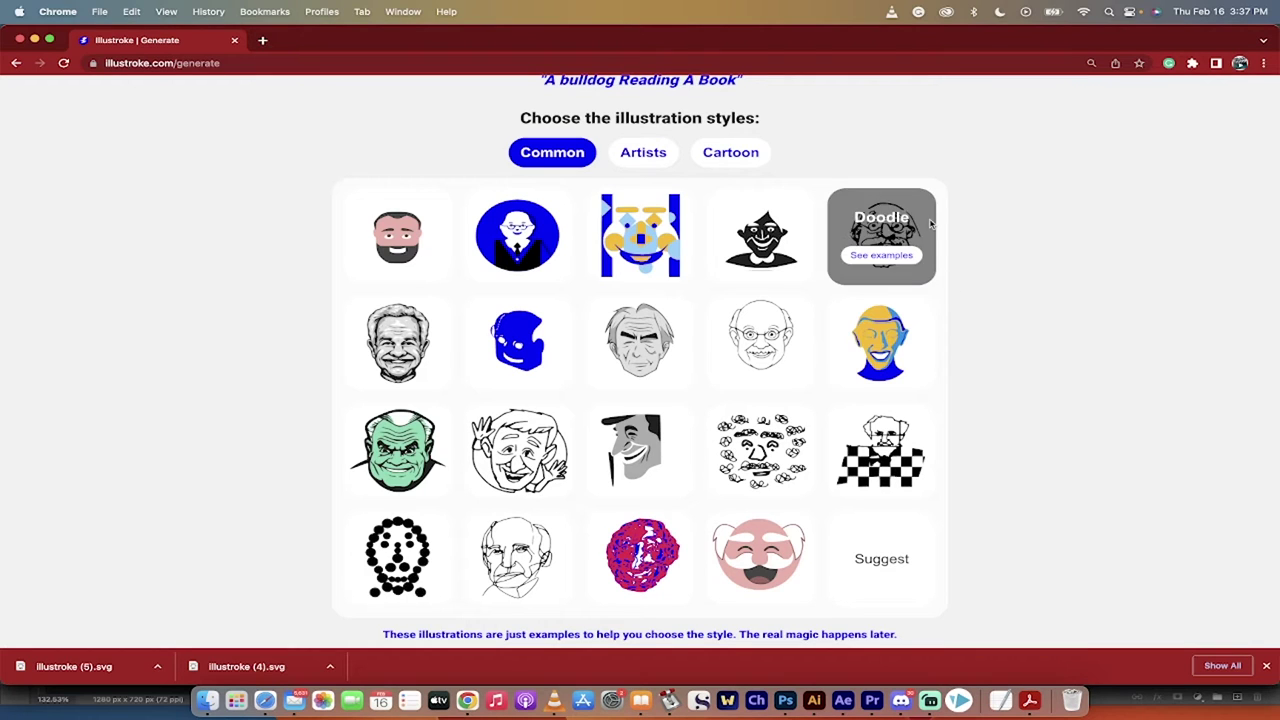
pyautogui.click(645, 155)
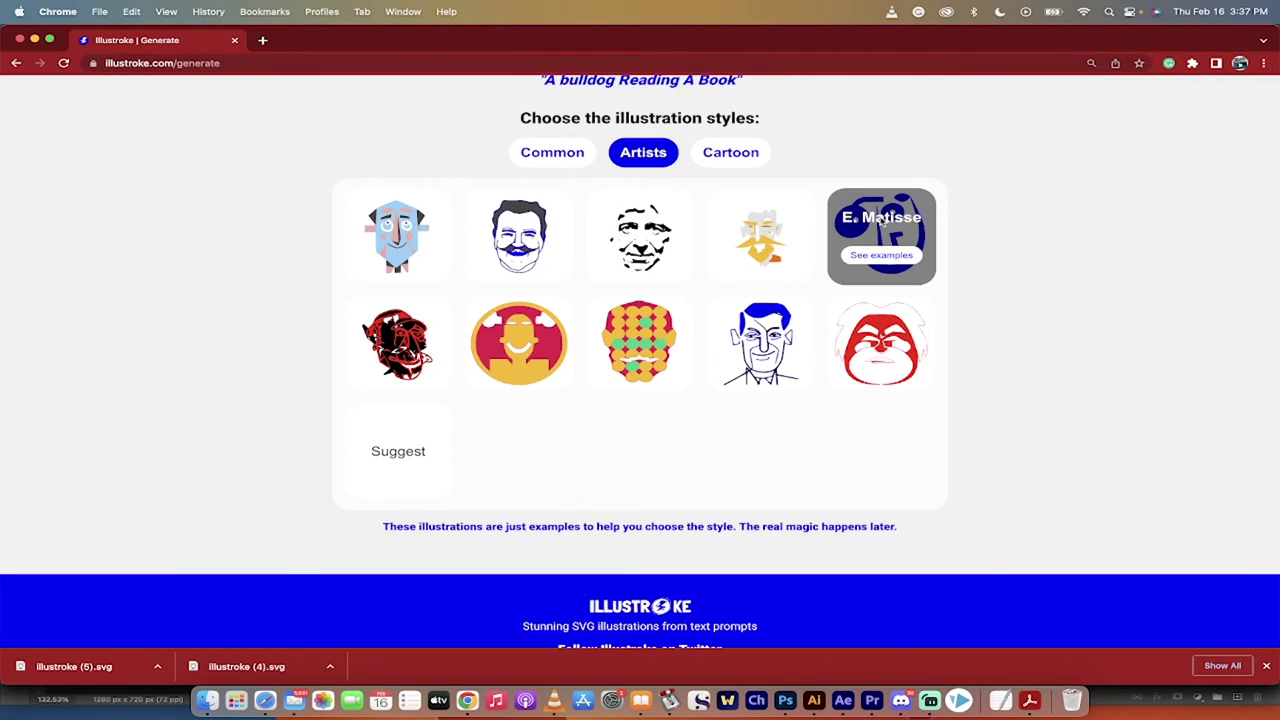
pyautogui.moveTo(618, 237)
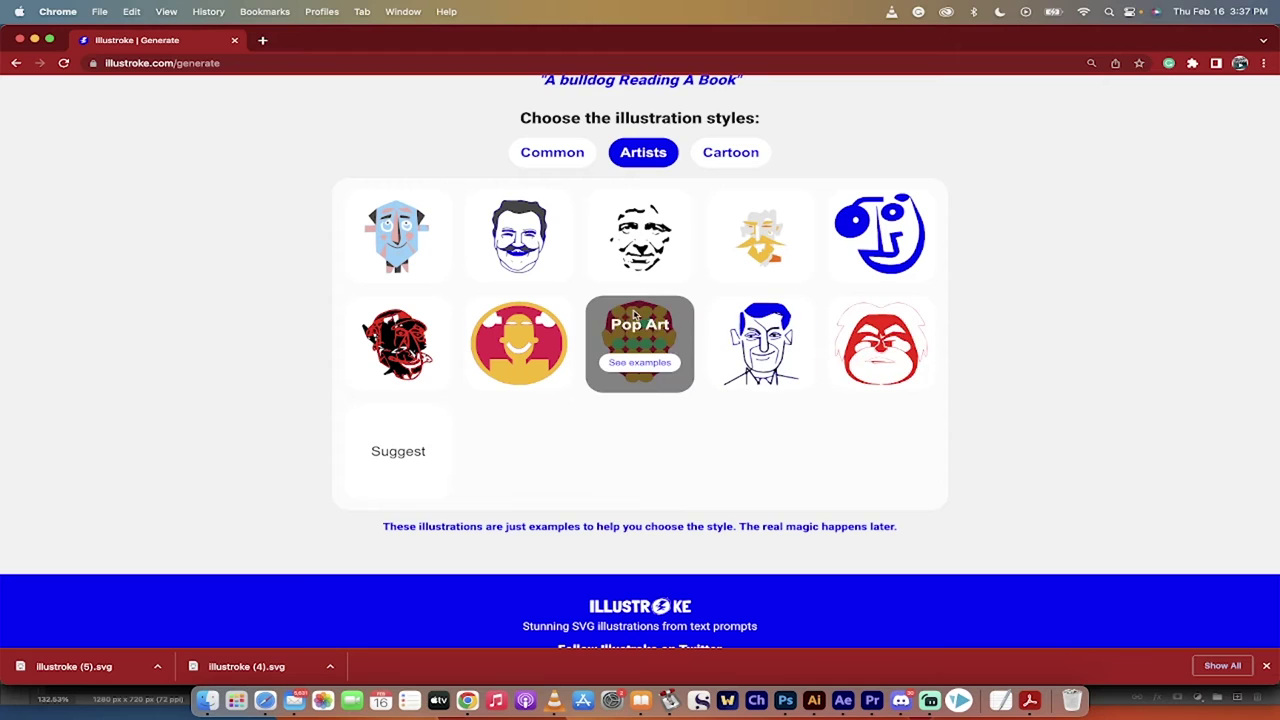
pyautogui.moveTo(400, 346)
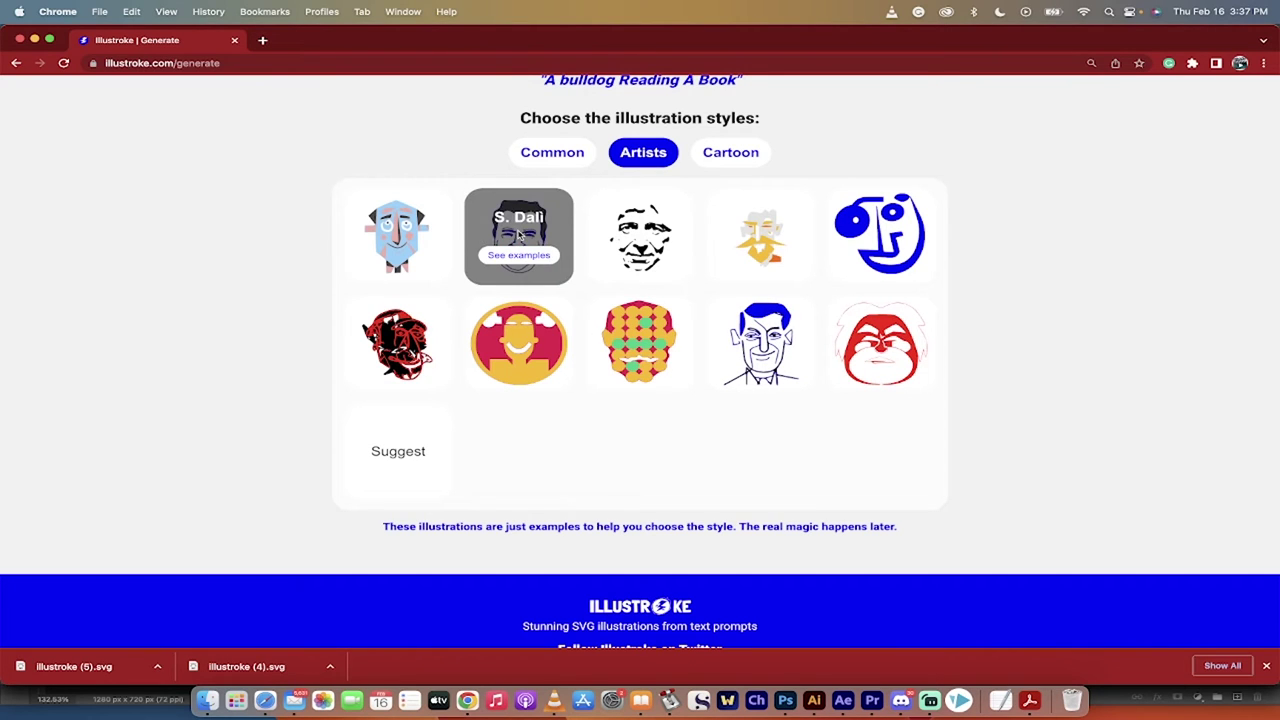
pyautogui.click(722, 158)
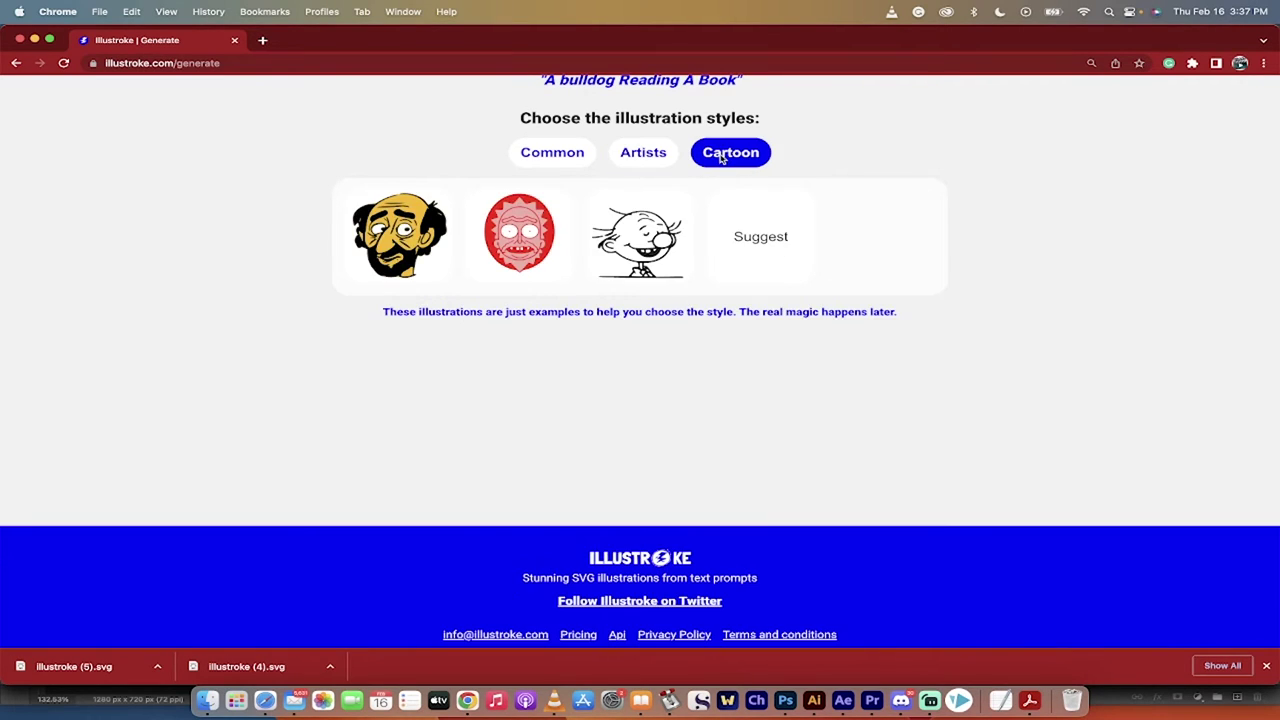
pyautogui.moveTo(513, 237)
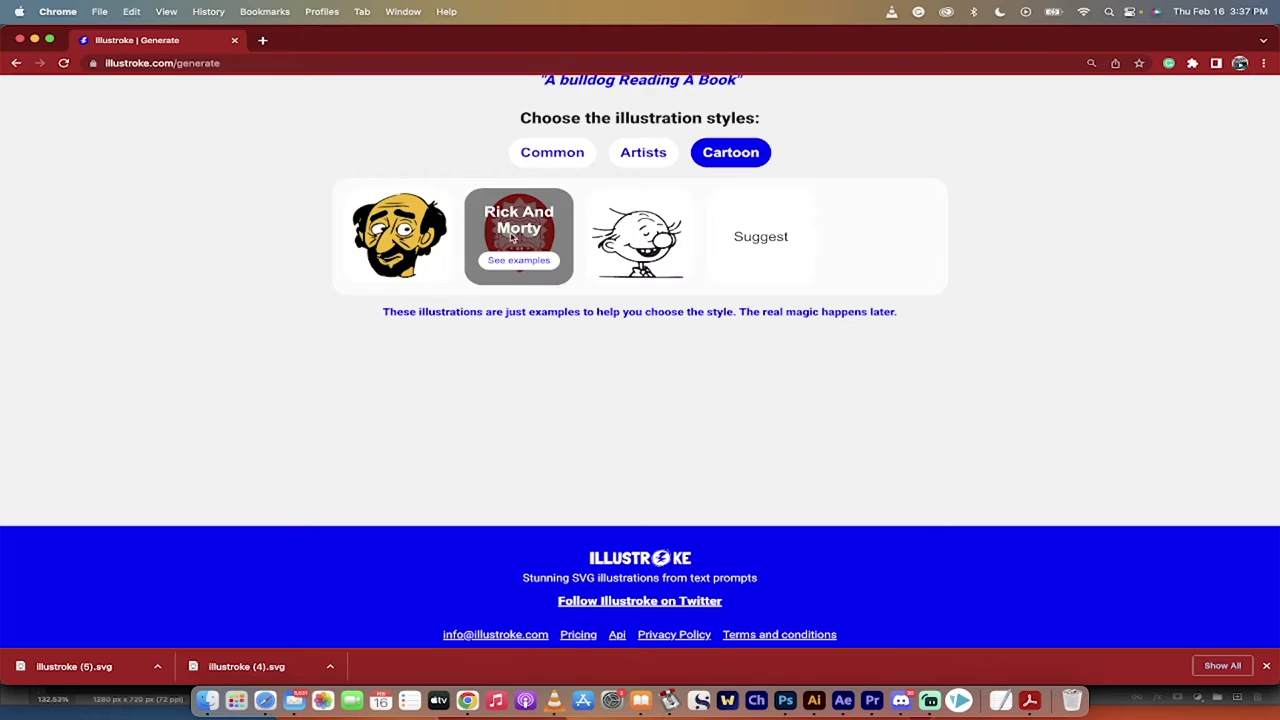
pyautogui.click(579, 150)
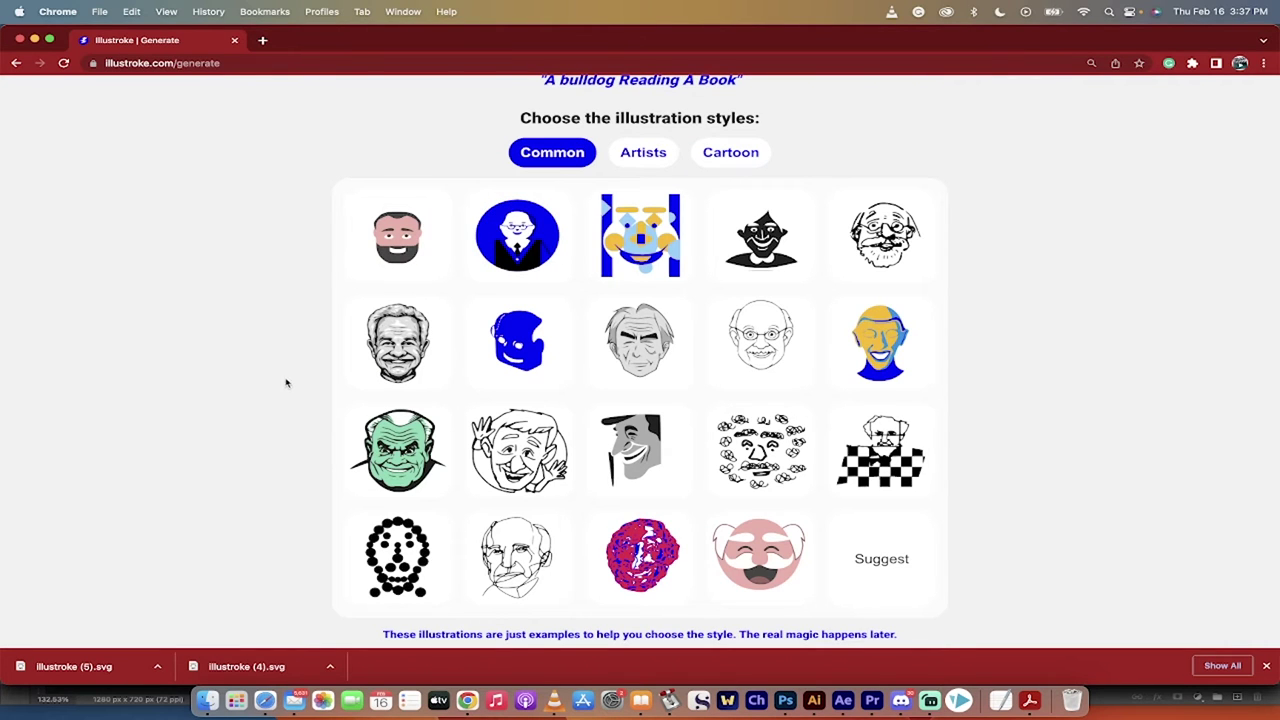
# Choose the Child Book style from the Common styles.
pyautogui.scroll(-1, 285, 386)
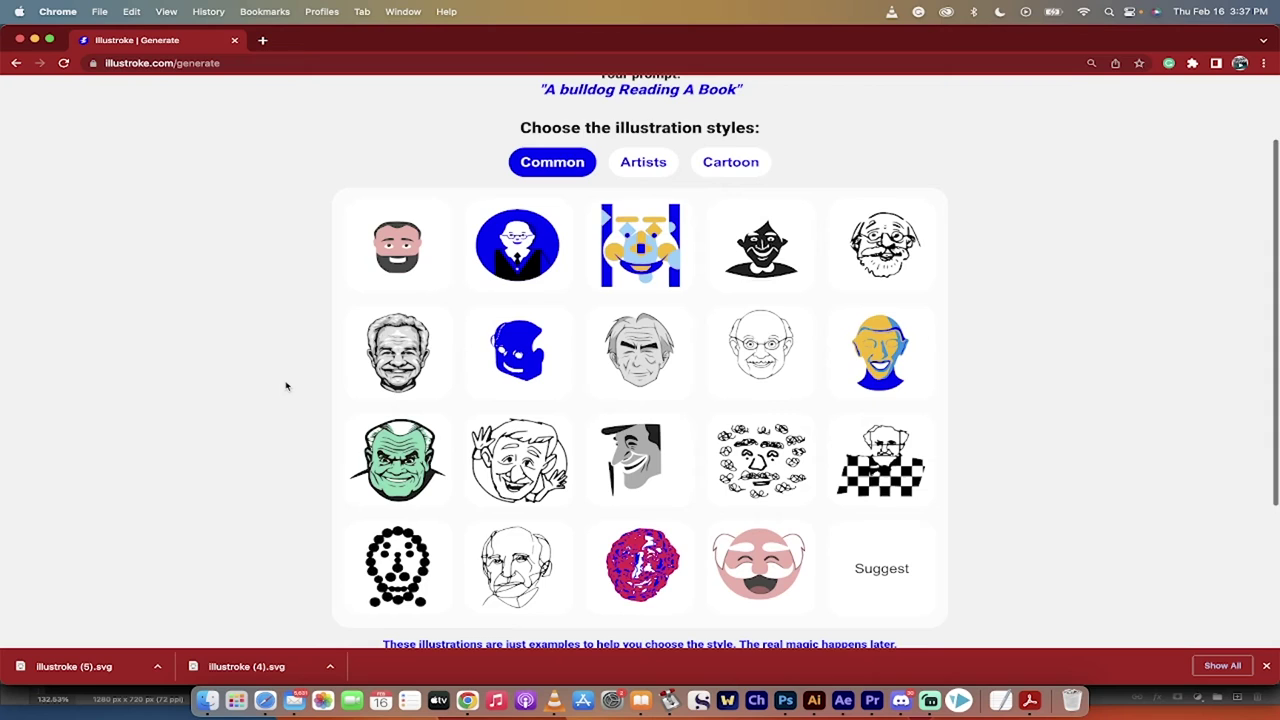
pyautogui.moveTo(532, 398)
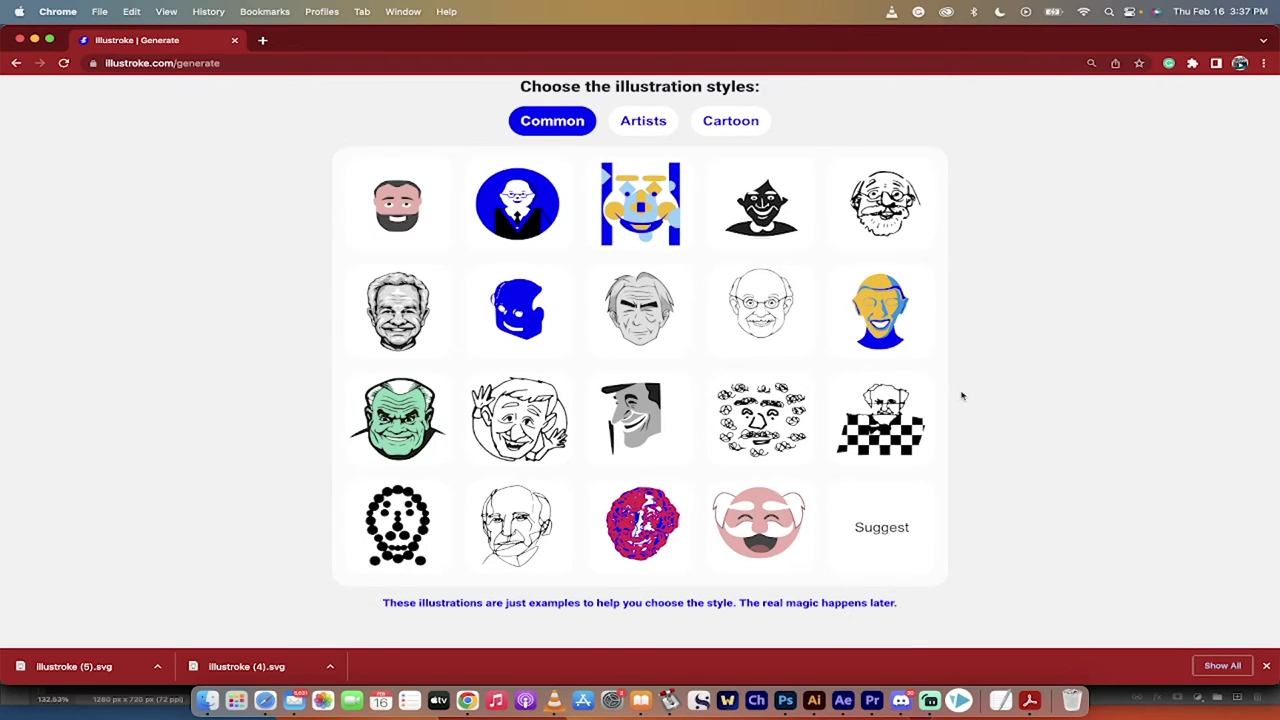
pyautogui.moveTo(776, 528)
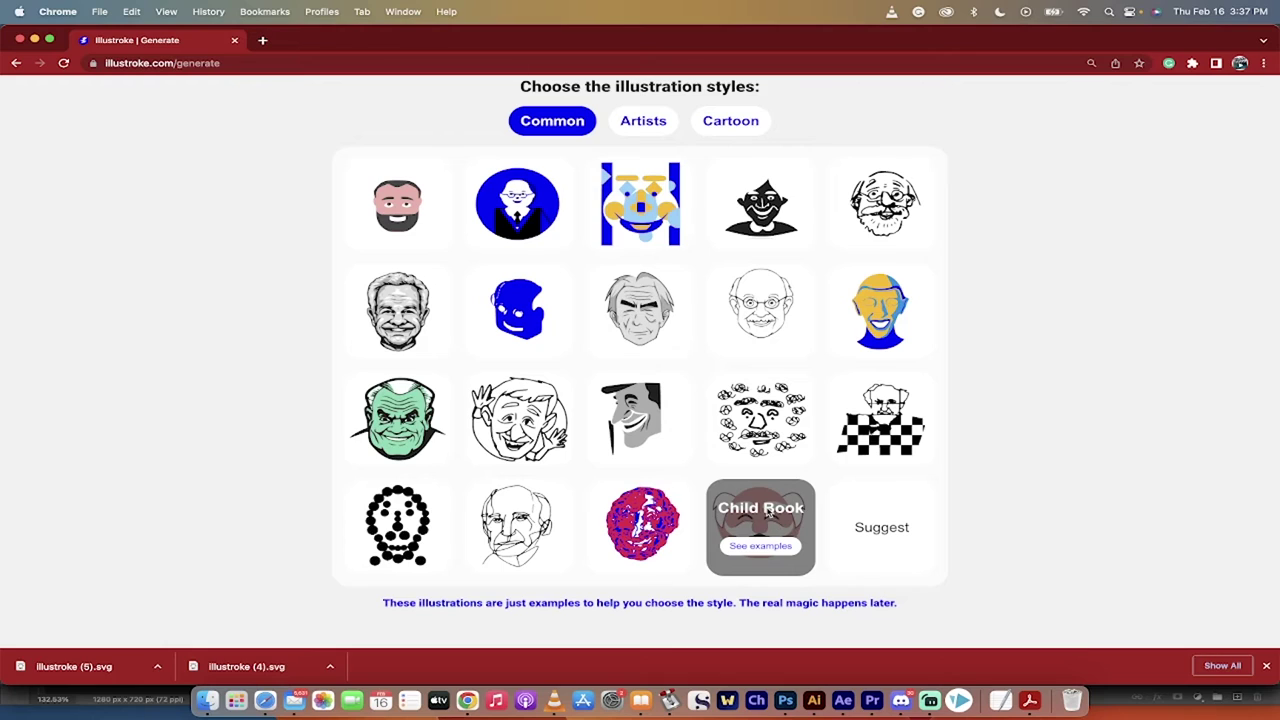
pyautogui.click(767, 512)
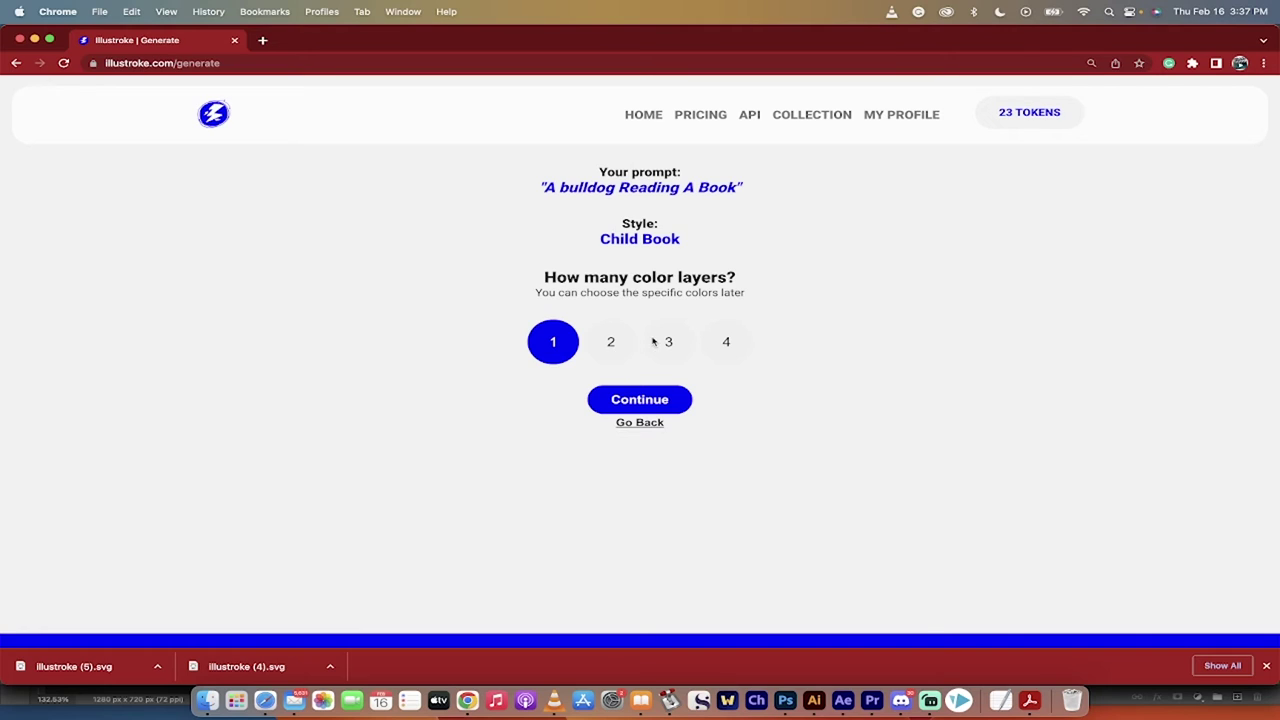
# Set 2 colour layers and confirm generating the Child Book bulldog illustrations.
pyautogui.click(610, 343)
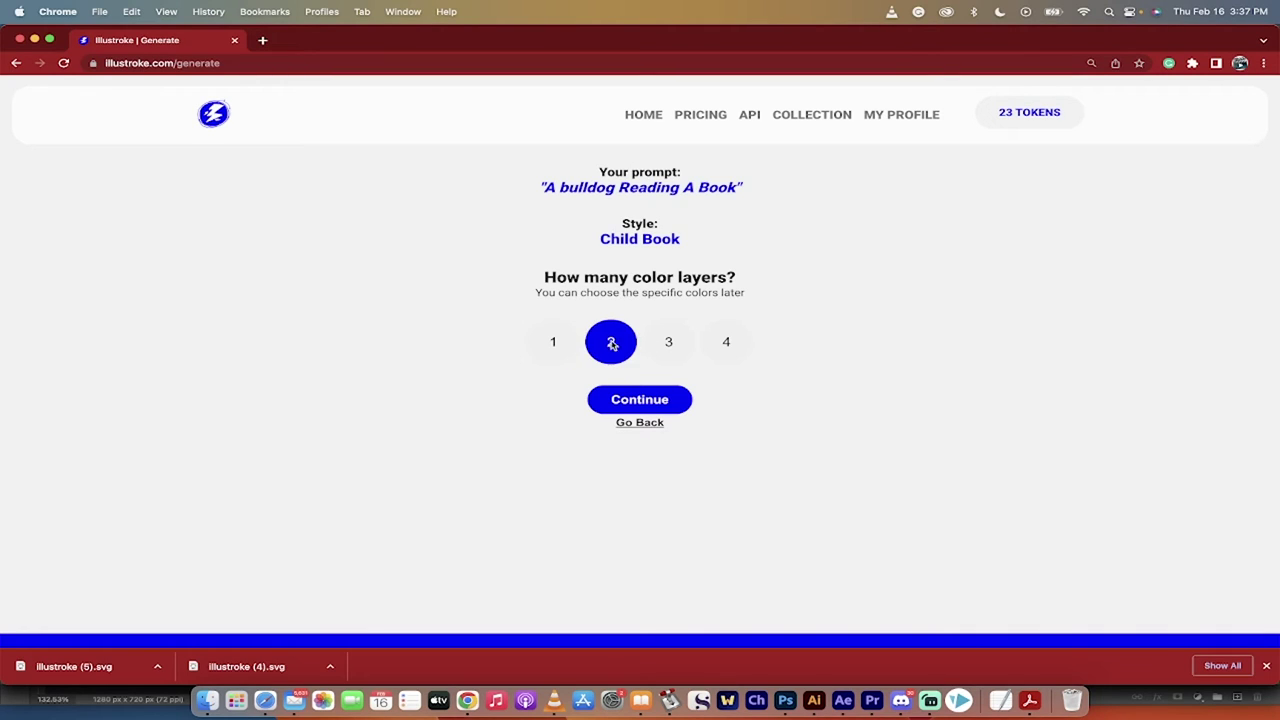
pyautogui.click(631, 403)
pyautogui.click(640, 380)
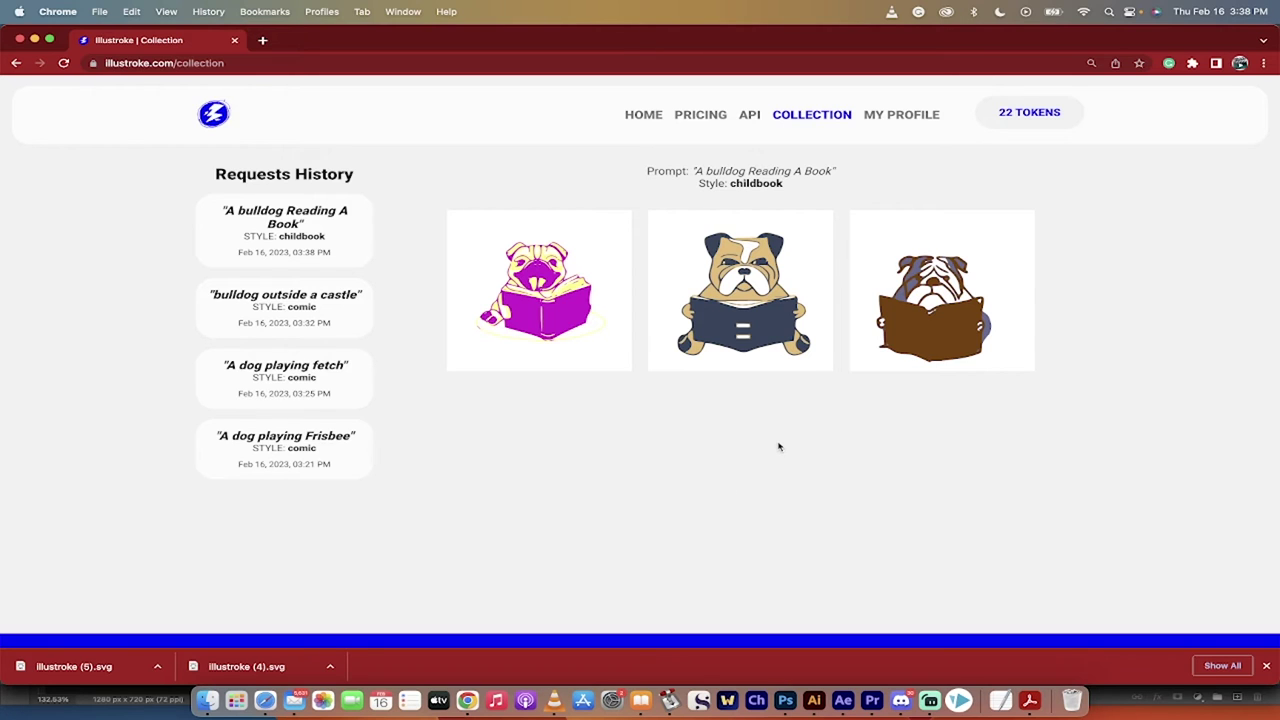
pyautogui.keyDown('ctrl'); pyautogui.scroll(5, 779, 447); pyautogui.keyUp('ctrl')
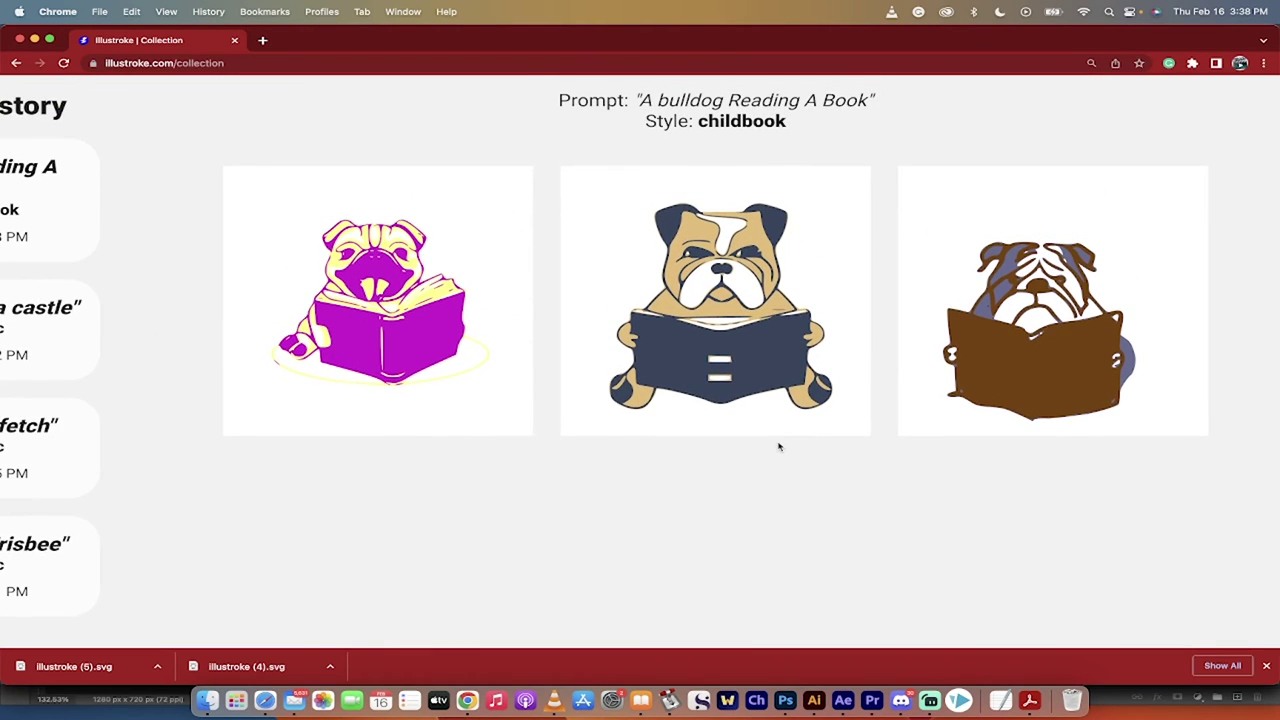
pyautogui.scroll(1, 797, 491)
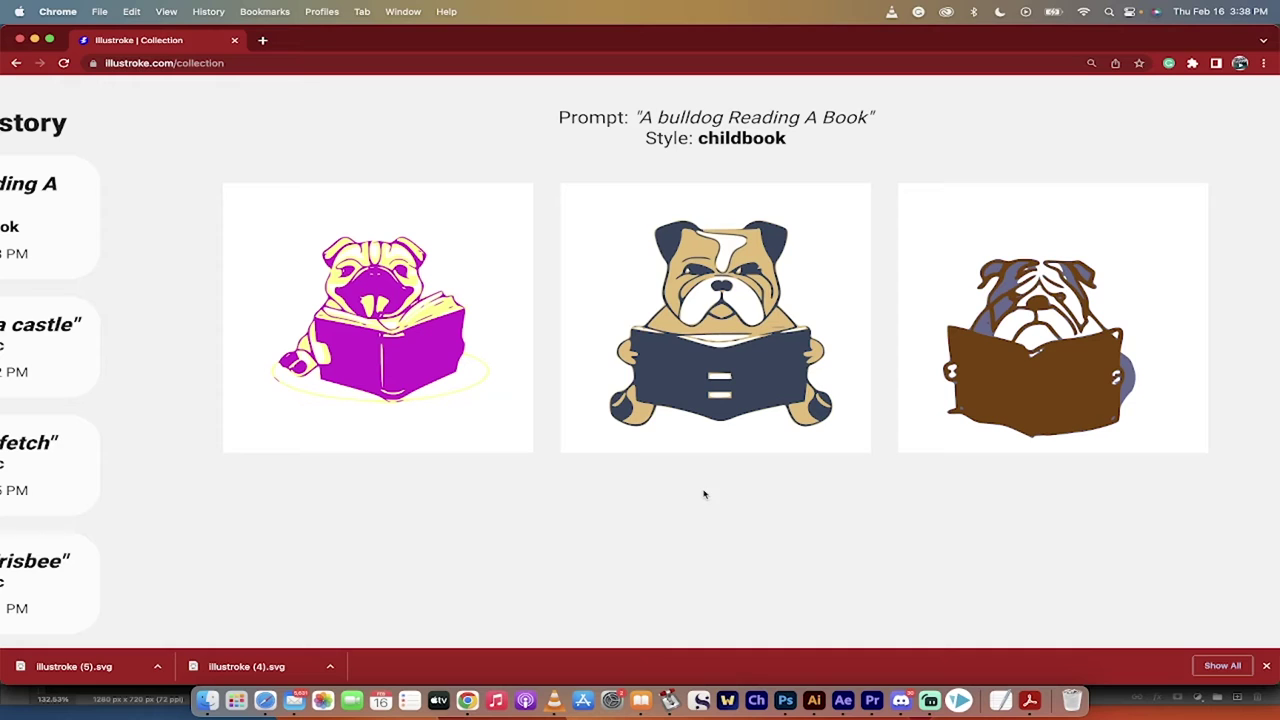
pyautogui.moveTo(716, 248)
pyautogui.scroll(-1, 669, 546)
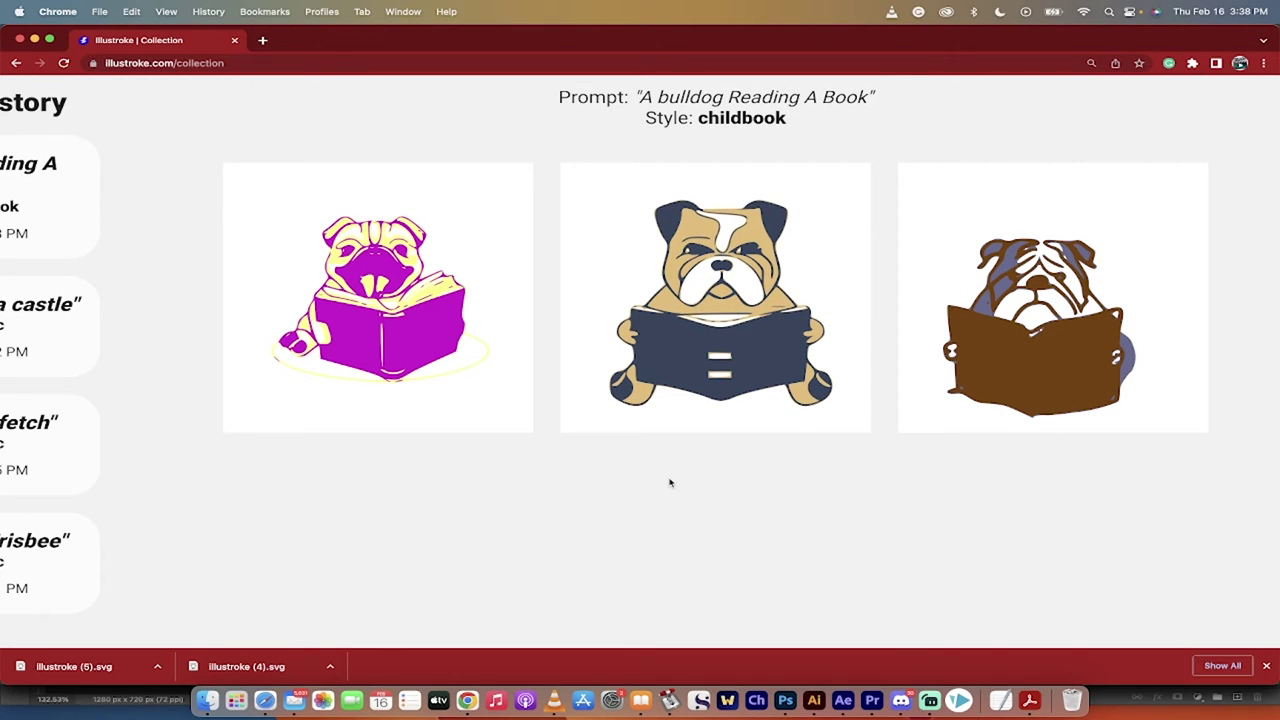
pyautogui.scroll(-2, 686, 388)
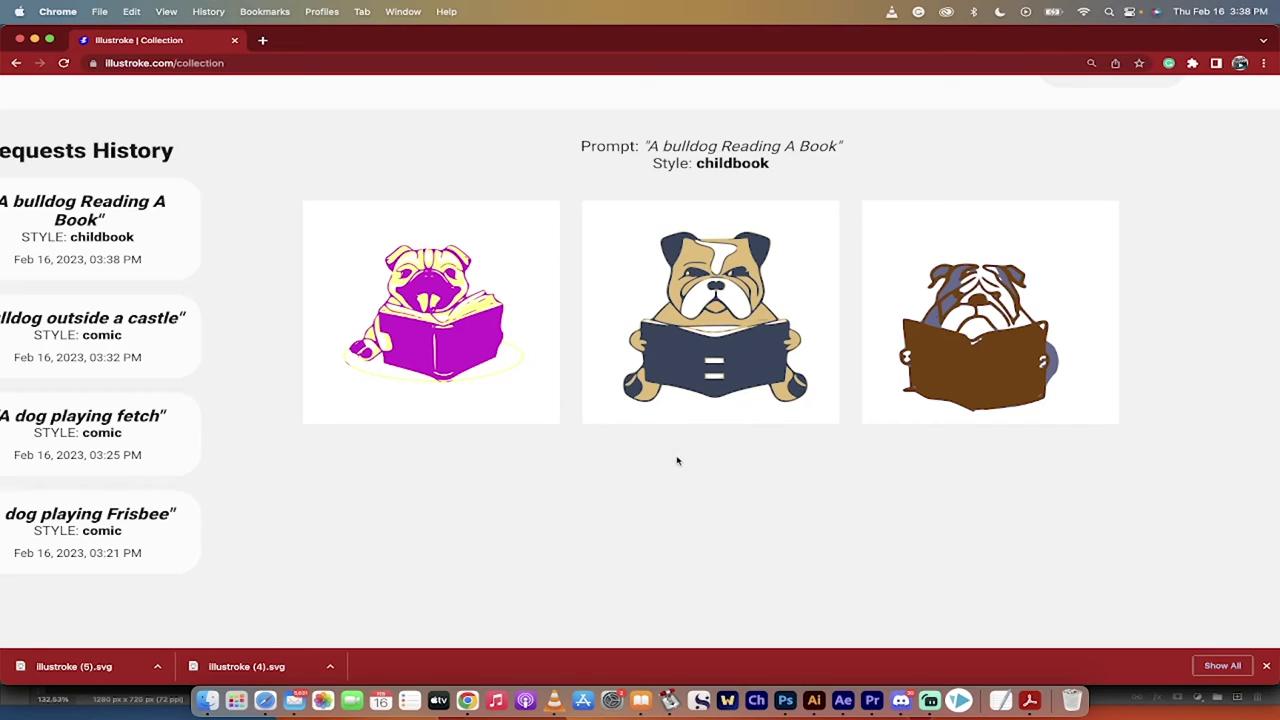
pyautogui.scroll(-2, 720, 323)
pyautogui.moveTo(752, 298)
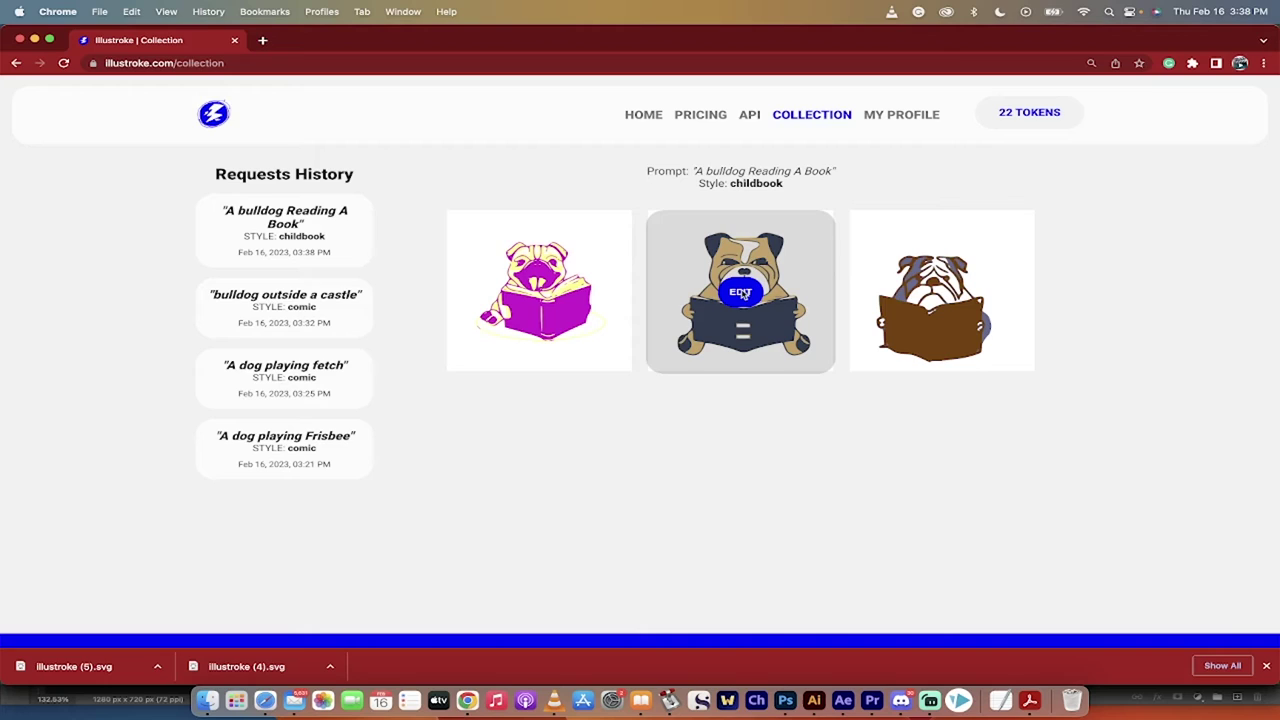
# Edit the middle bulldog variant and recolour its tan colour layer green.
pyautogui.click(741, 293)
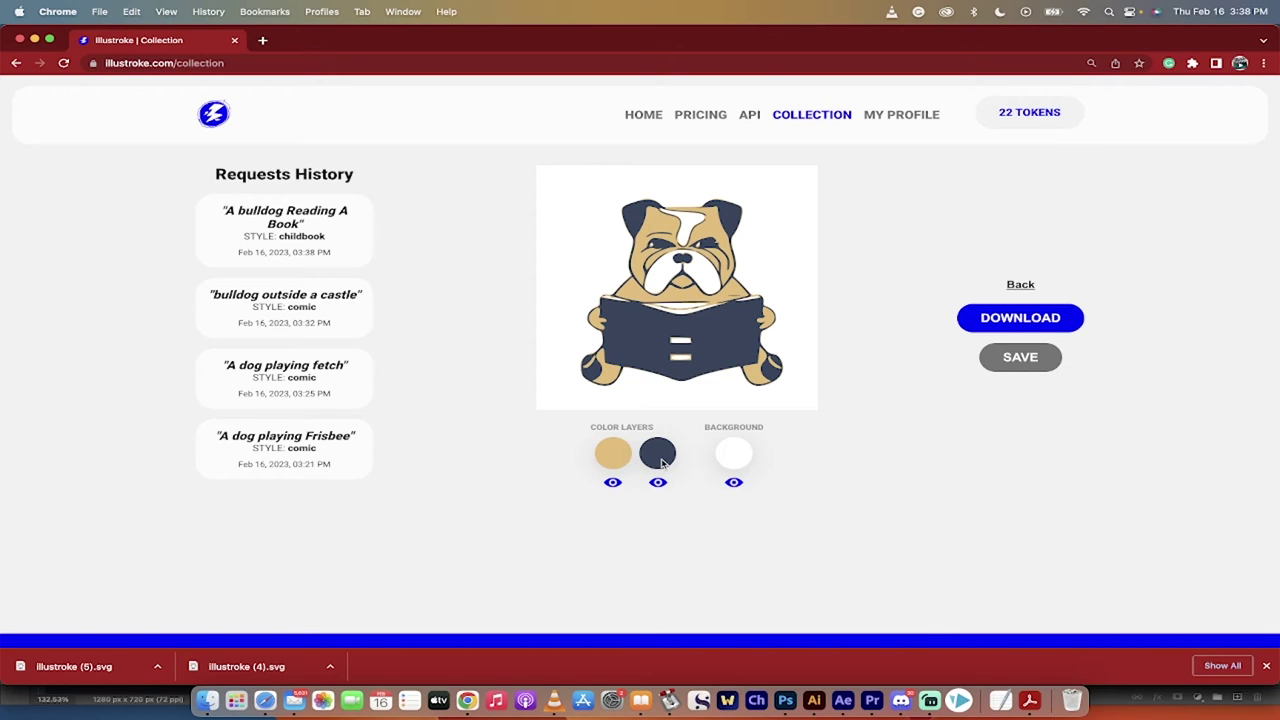
pyautogui.click(611, 457)
pyautogui.click(597, 465)
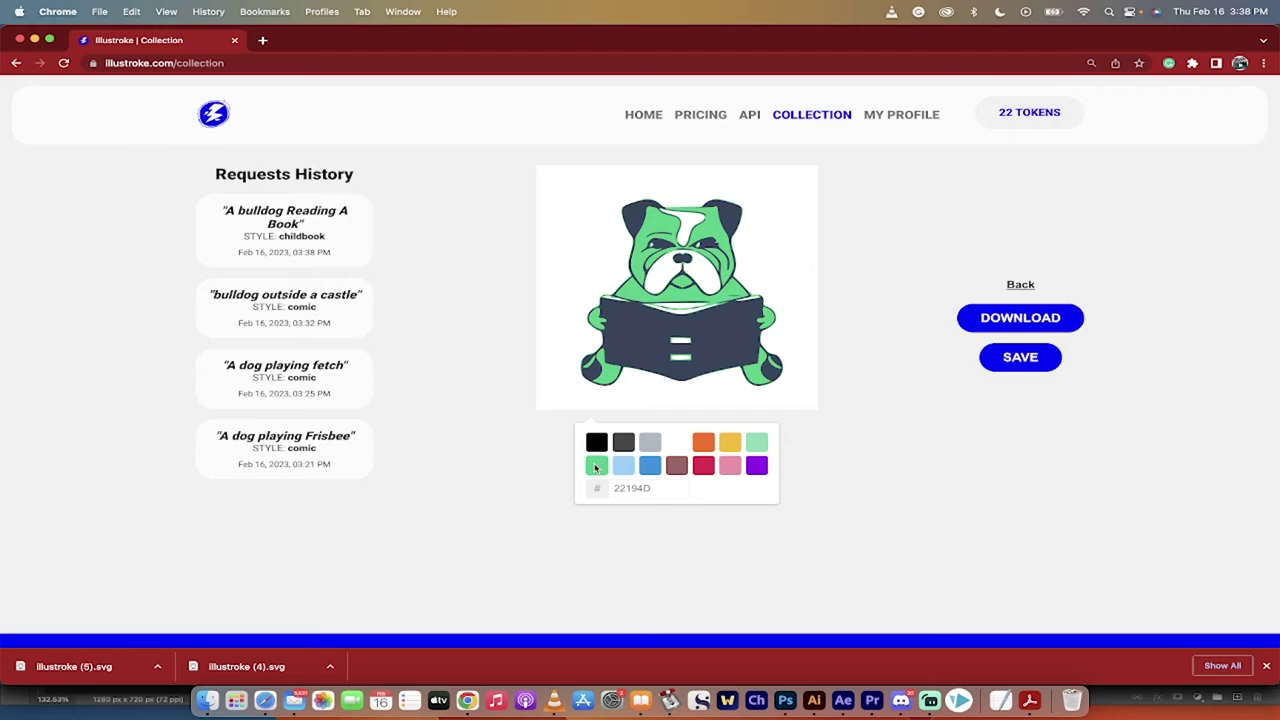
pyautogui.click(877, 494)
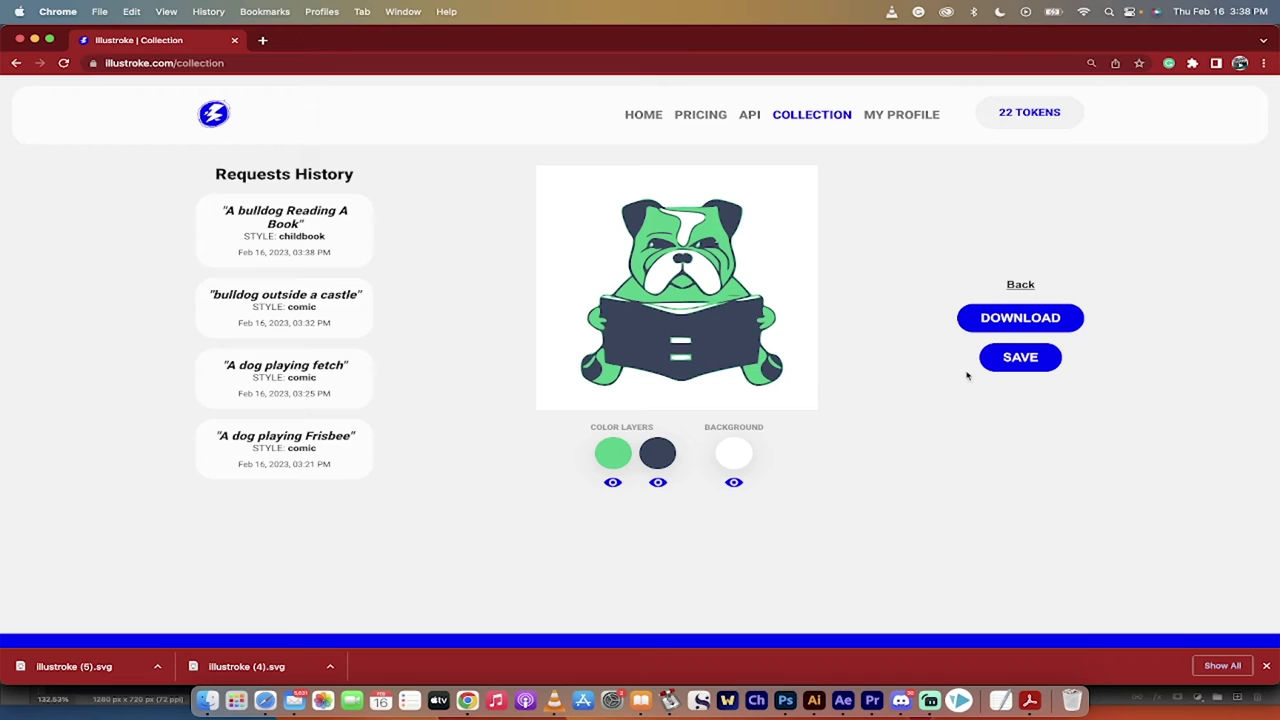
# Download the green bulldog as VECTOR (SVG) and show illustroke (6).svg in Finder.
pyautogui.click(1005, 320)
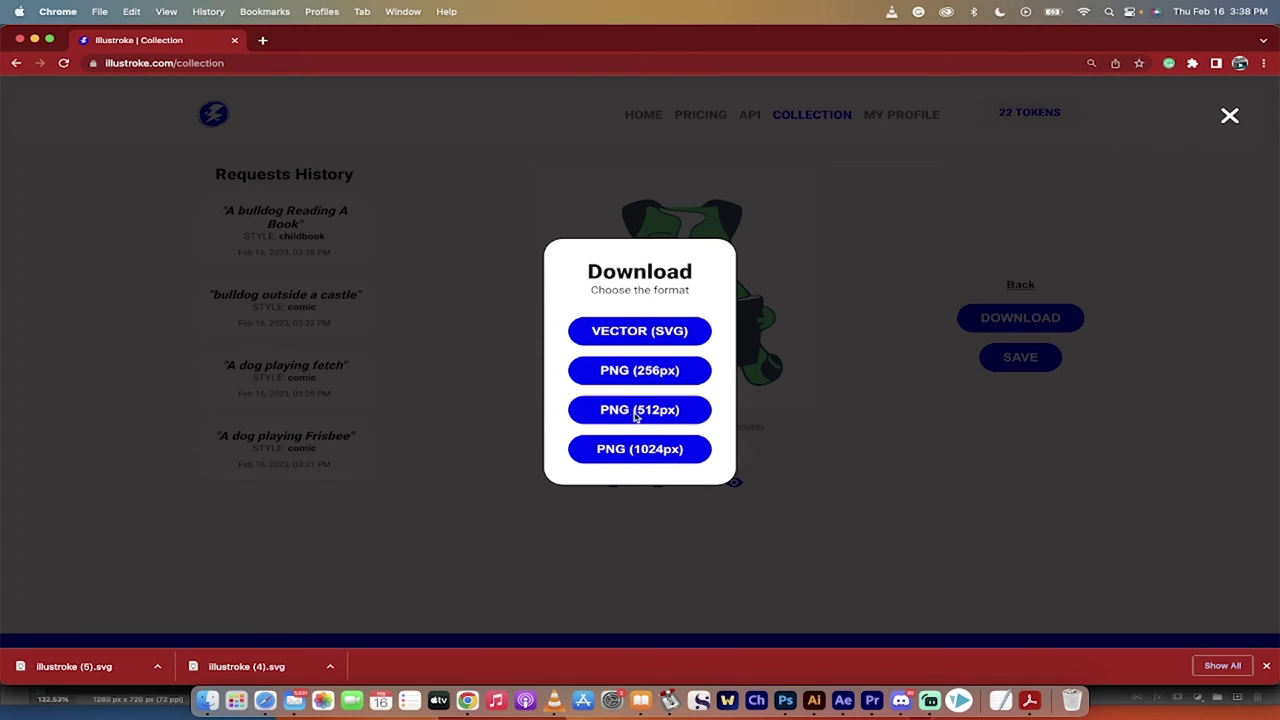
pyautogui.click(642, 331)
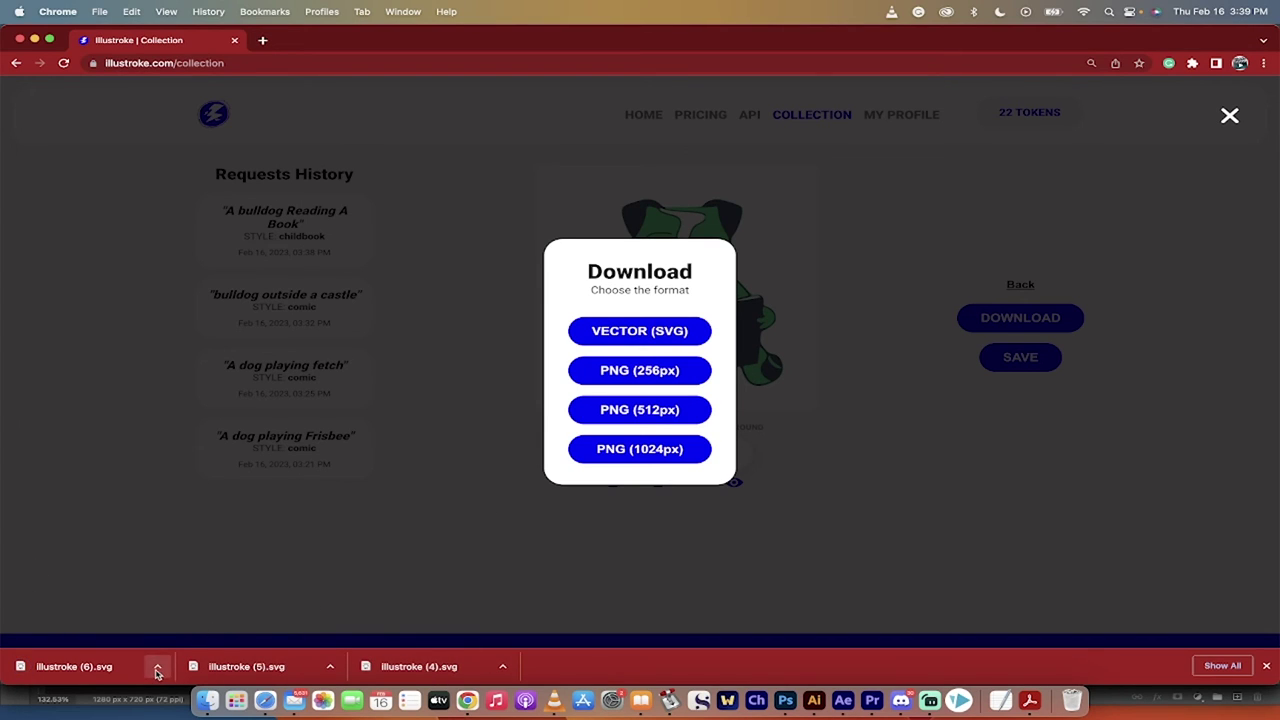
pyautogui.click(157, 672)
pyautogui.click(199, 650)
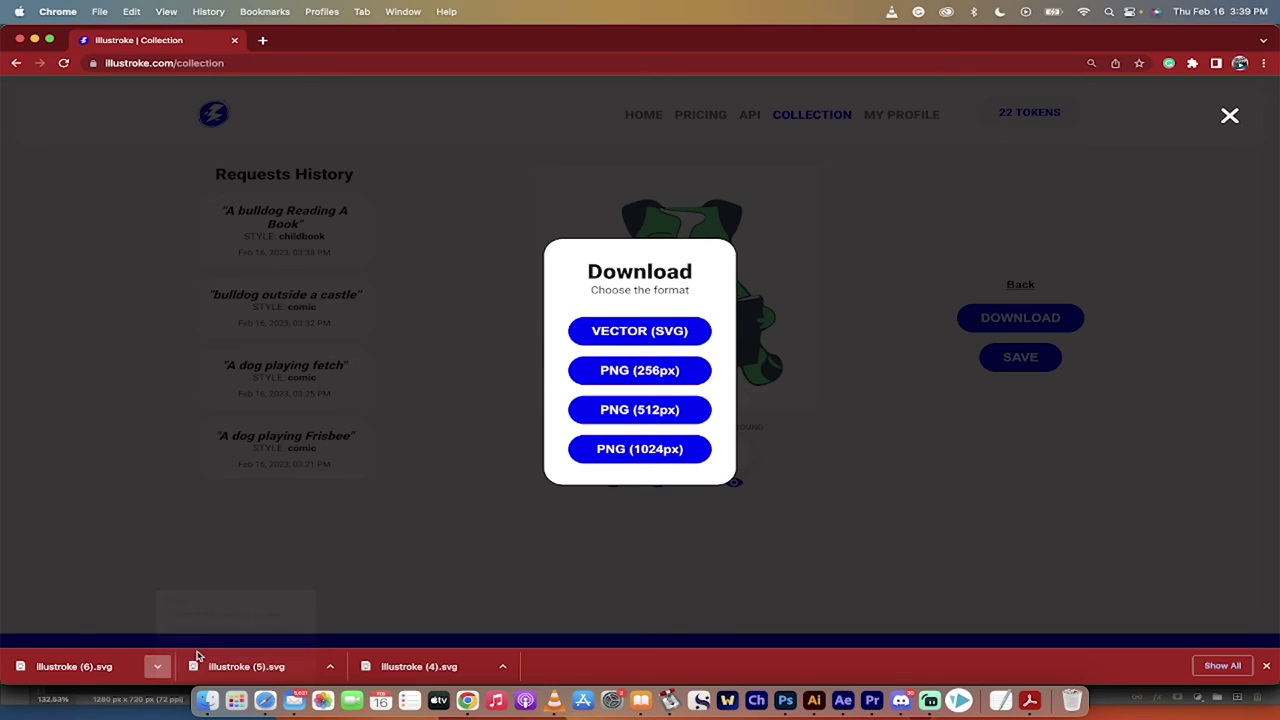
# Open illustroke (6).svg in Illustrator by dragging it in from Finder.
pyautogui.click(815, 702)
pyautogui.press('super+Tab')
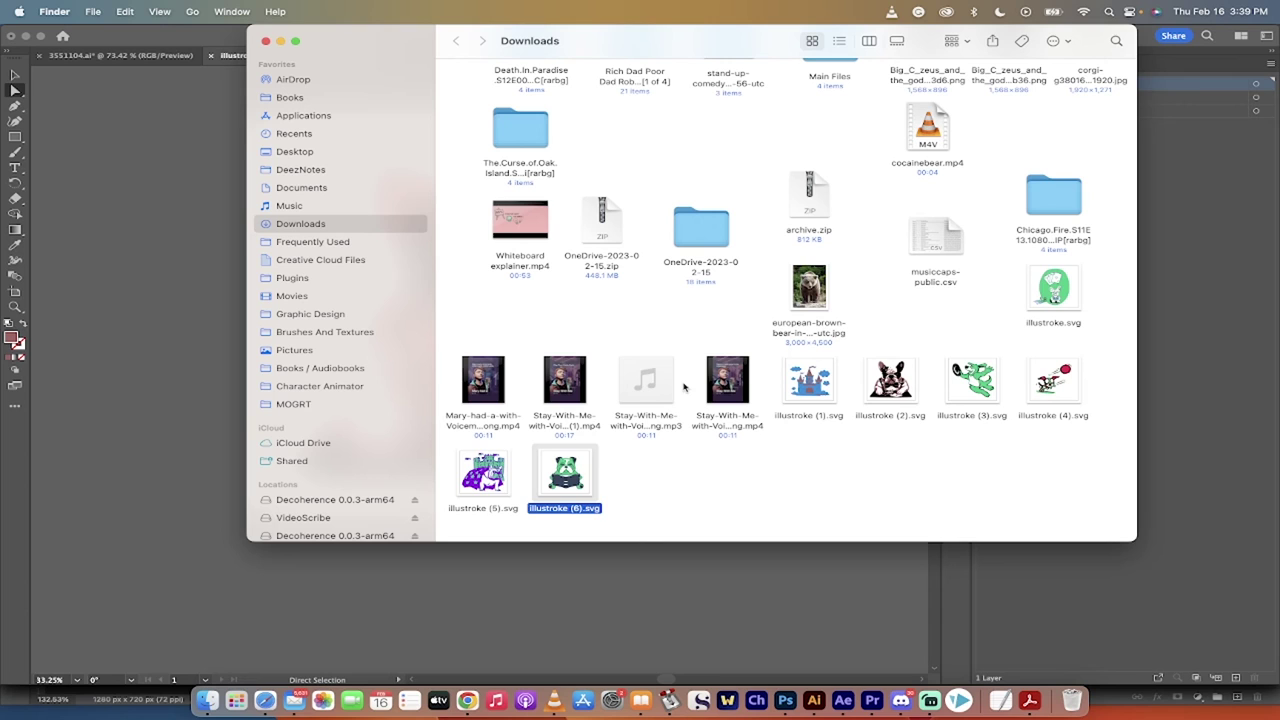
pyautogui.moveTo(580, 483); pyautogui.dragTo(752, 52)
pyautogui.press('super+Tab')
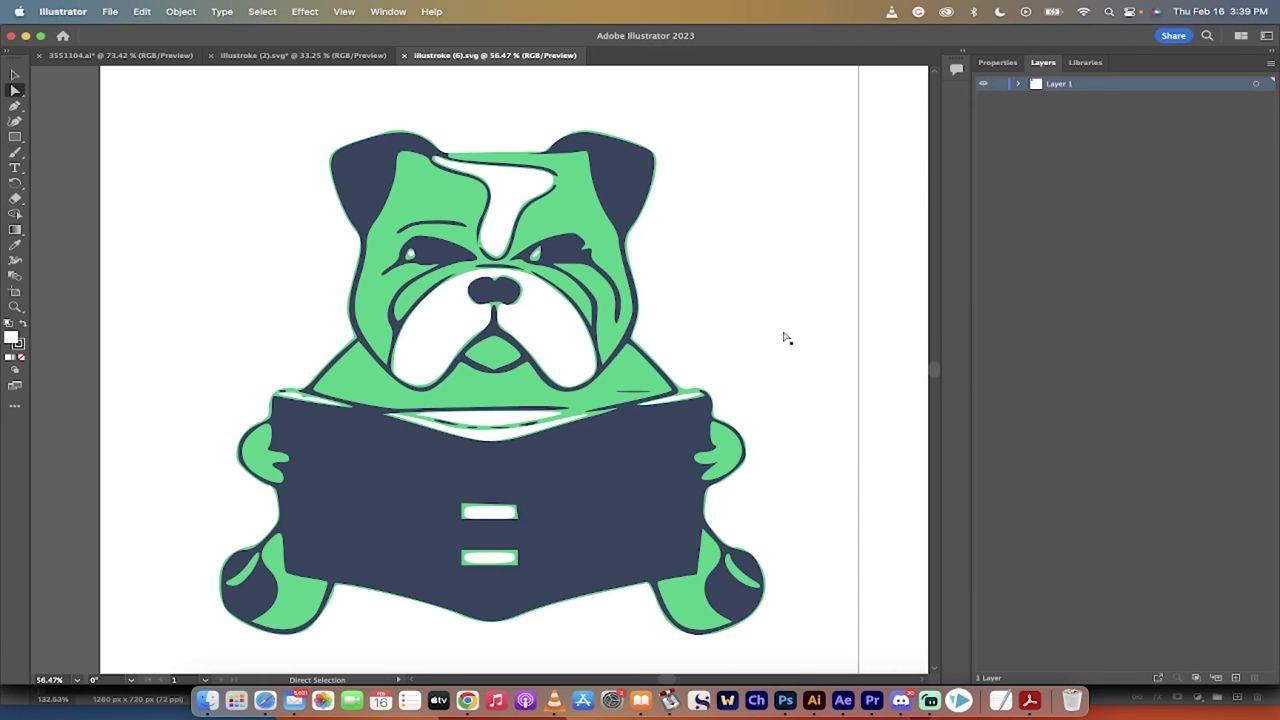
pyautogui.hscroll(5, 784, 336)
pyautogui.scroll(-3, 784, 336)
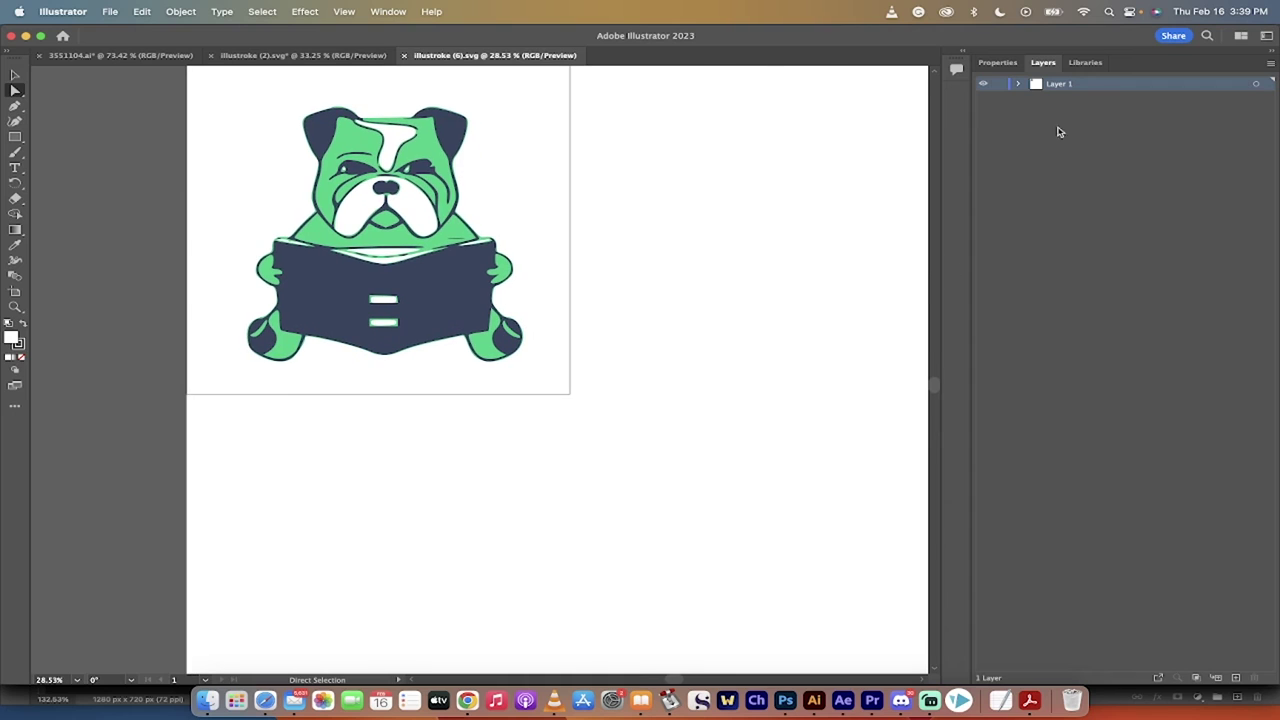
# Expand Layer 1 and hide the white background <Path>, leaving two compound paths.
pyautogui.click(1018, 84)
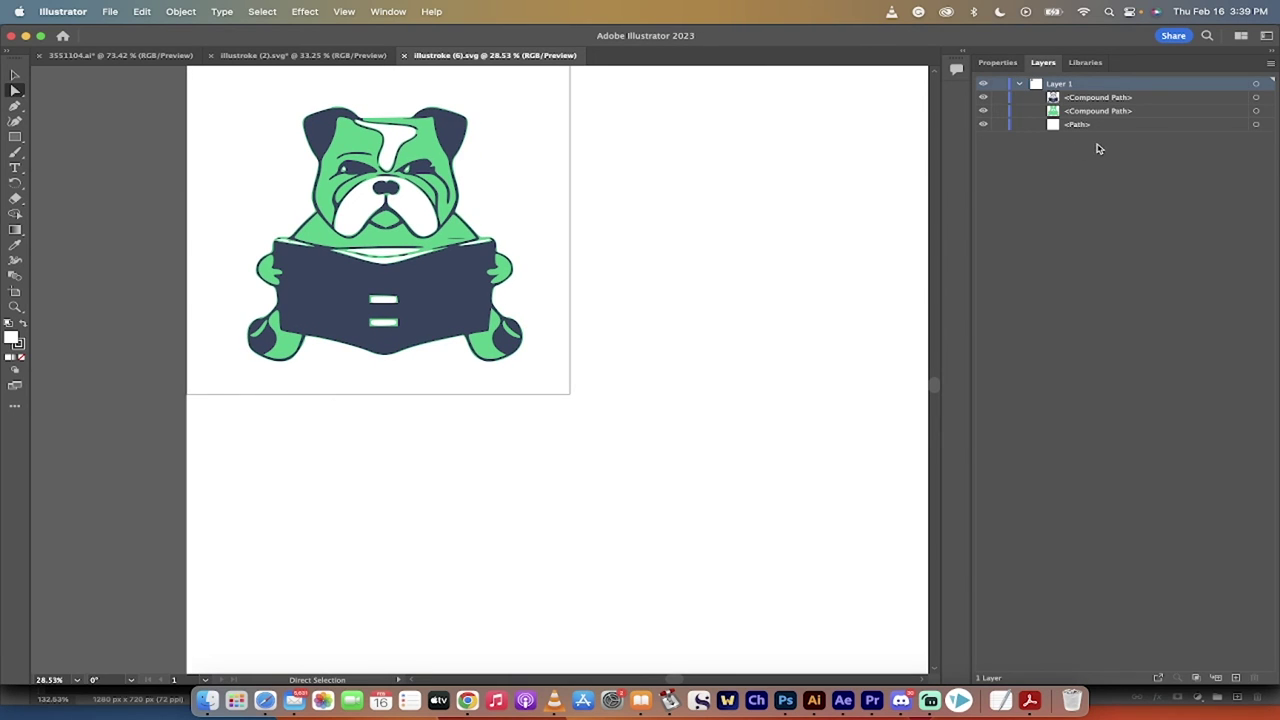
pyautogui.click(983, 124)
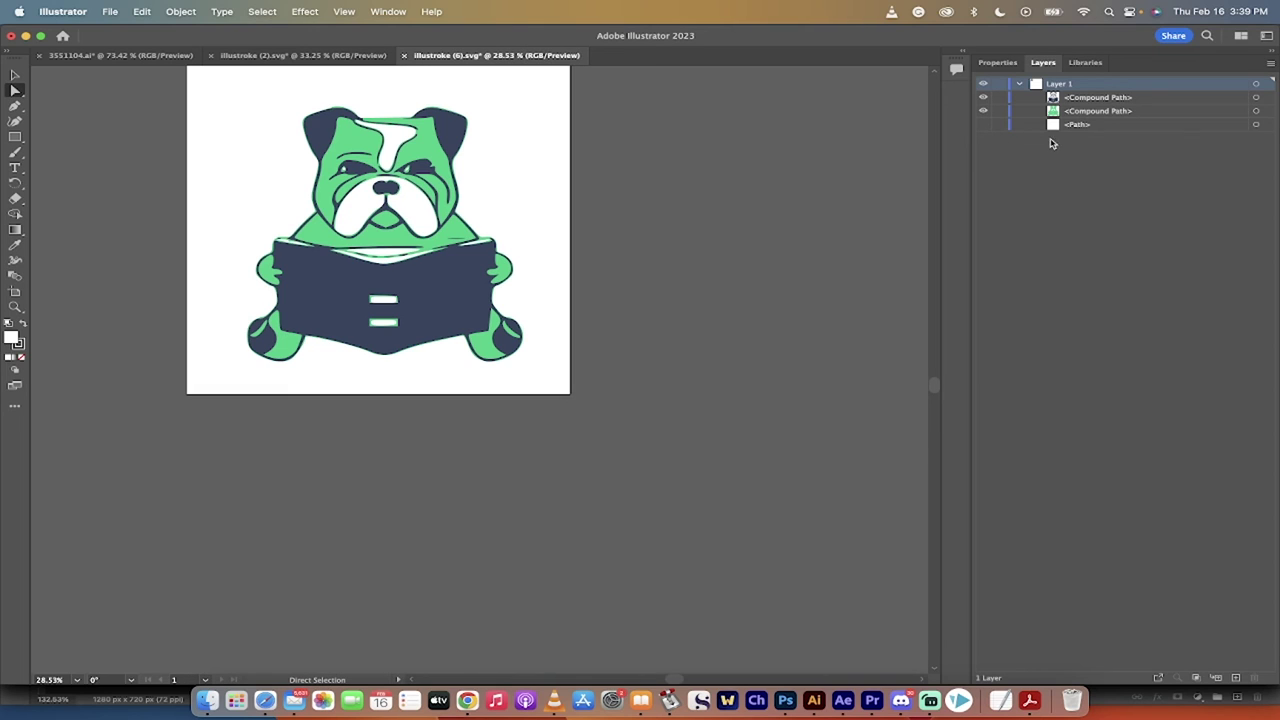
pyautogui.scroll(3, 630, 249)
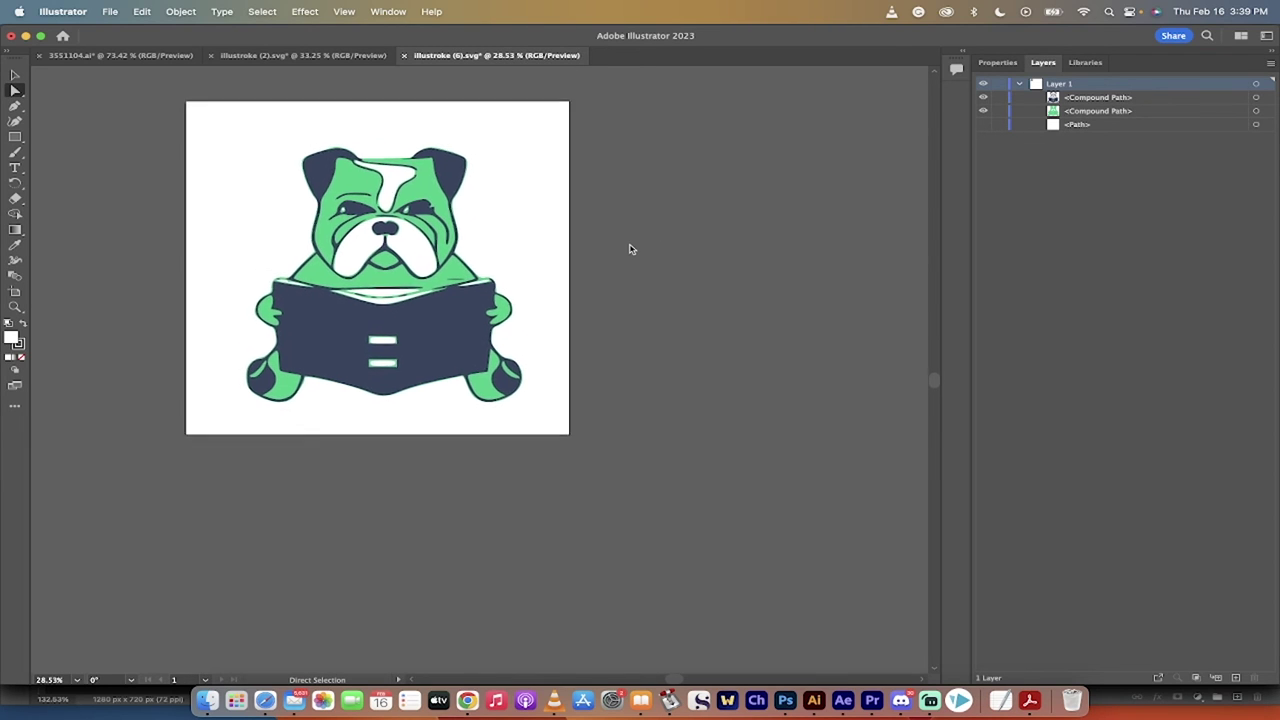
pyautogui.scroll(3, 630, 249)
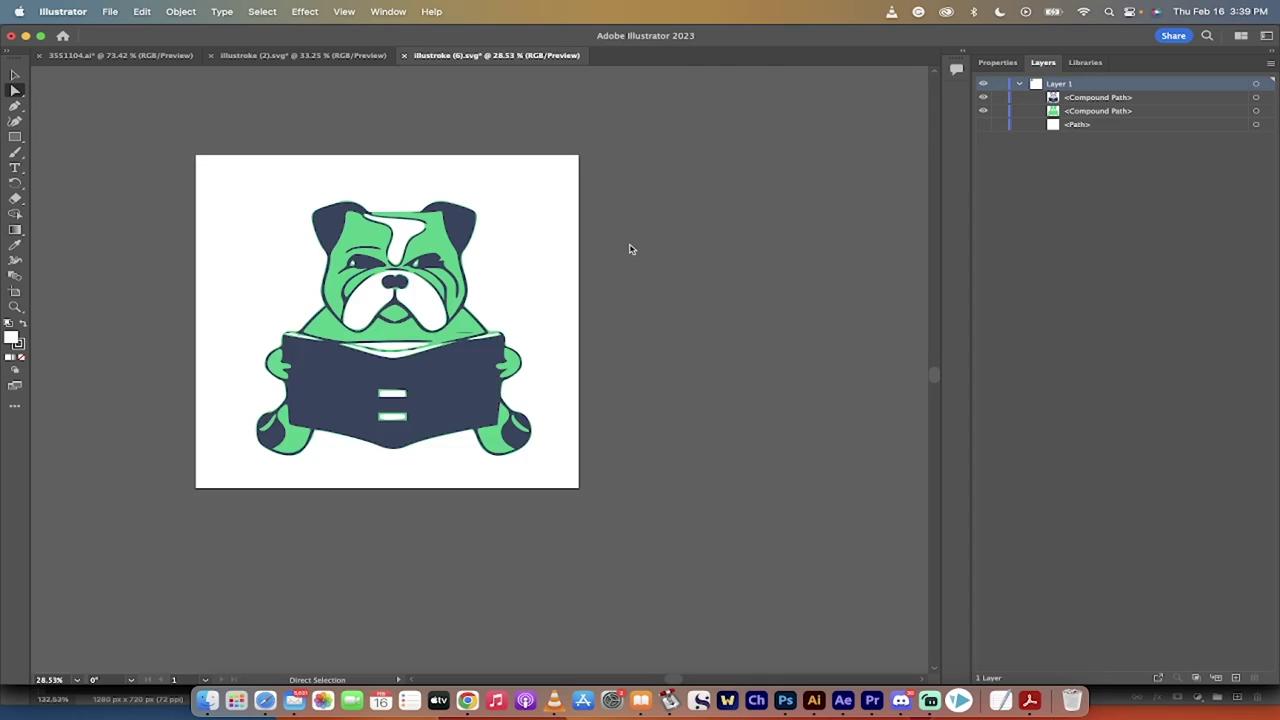
pyautogui.scroll(5, 630, 249)
pyautogui.scroll(-3, 630, 249)
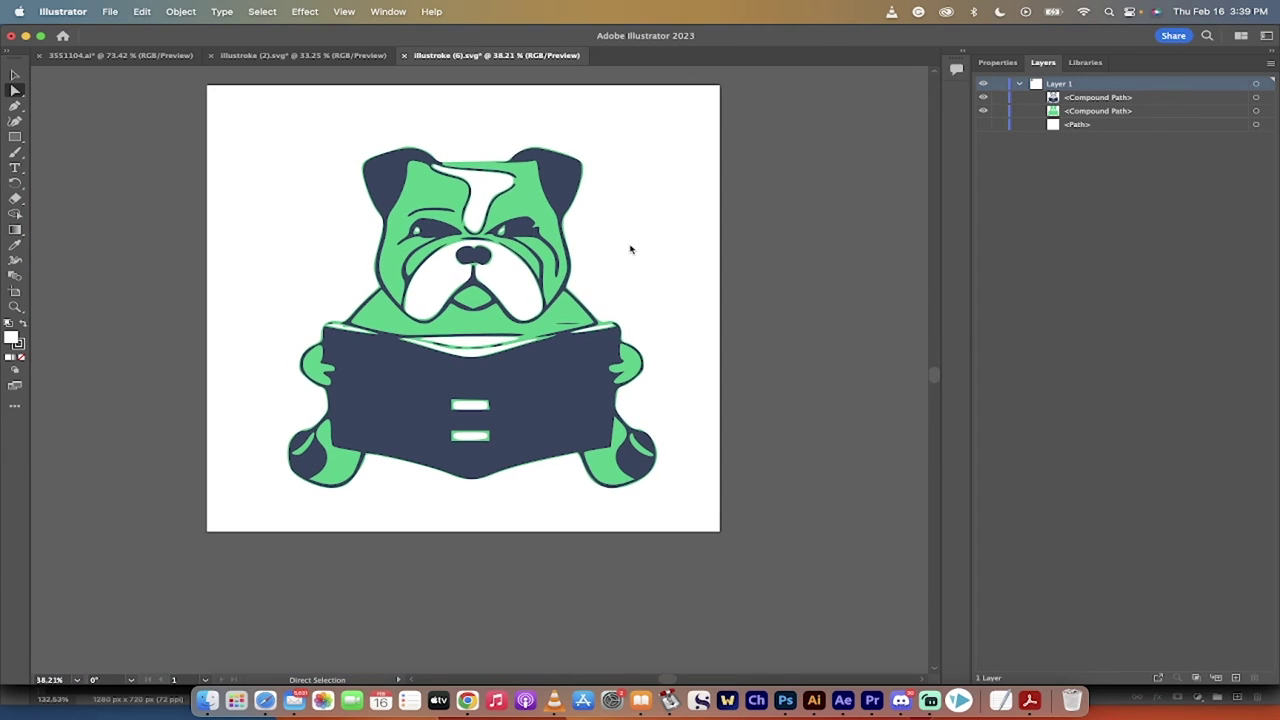
pyautogui.click(15, 75)
pyautogui.moveTo(15, 88); pyautogui.dragTo(63, 92)
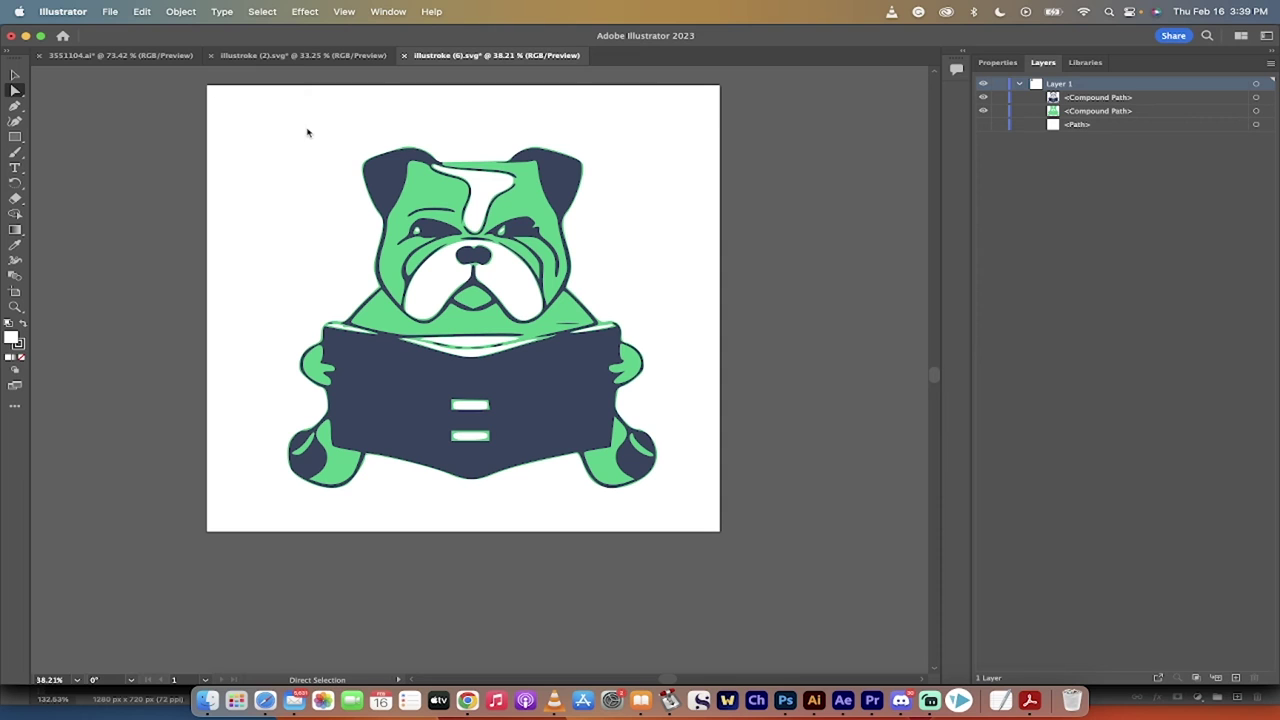
pyautogui.click(419, 218)
pyautogui.scroll(3, 491, 235)
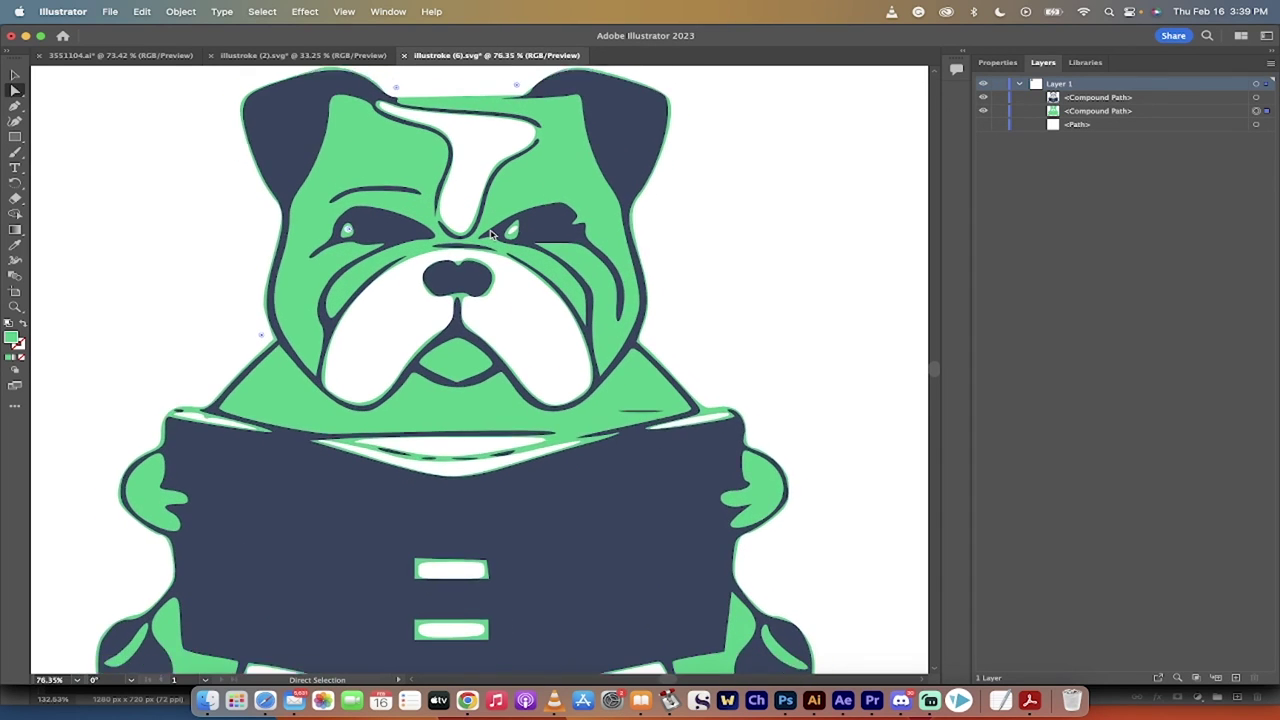
pyautogui.scroll(-1, 491, 235)
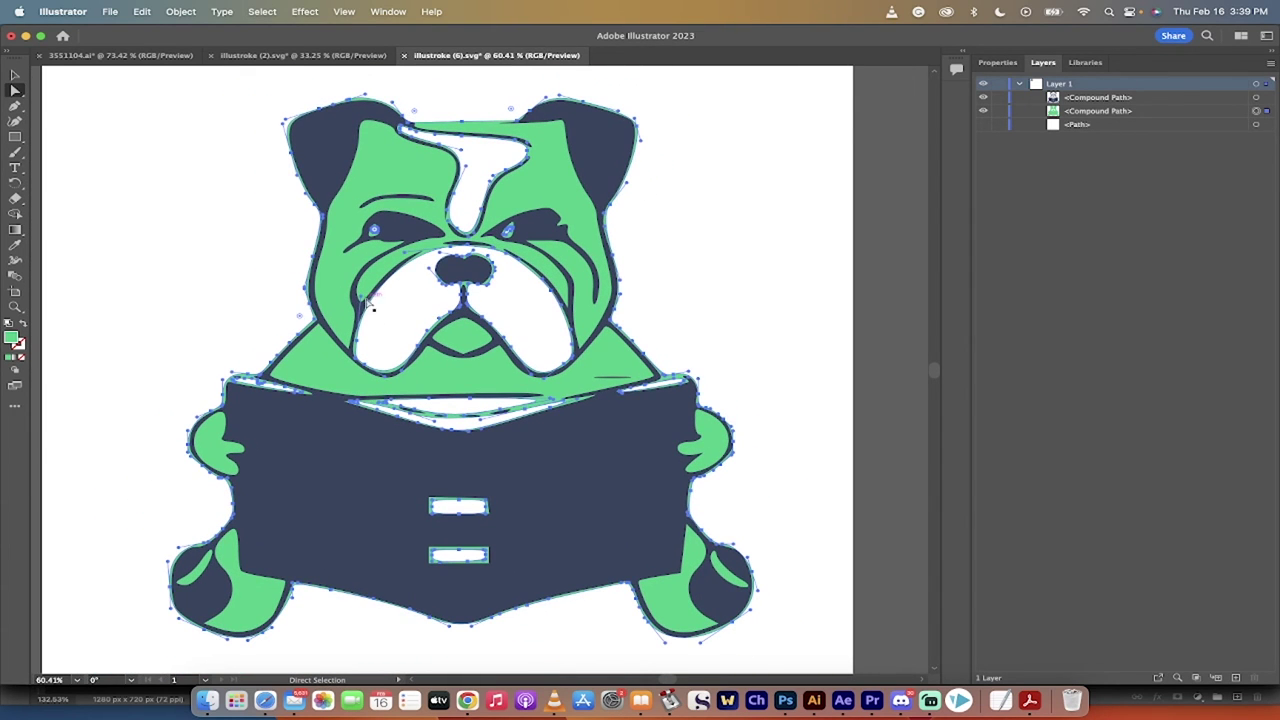
pyautogui.click(362, 302)
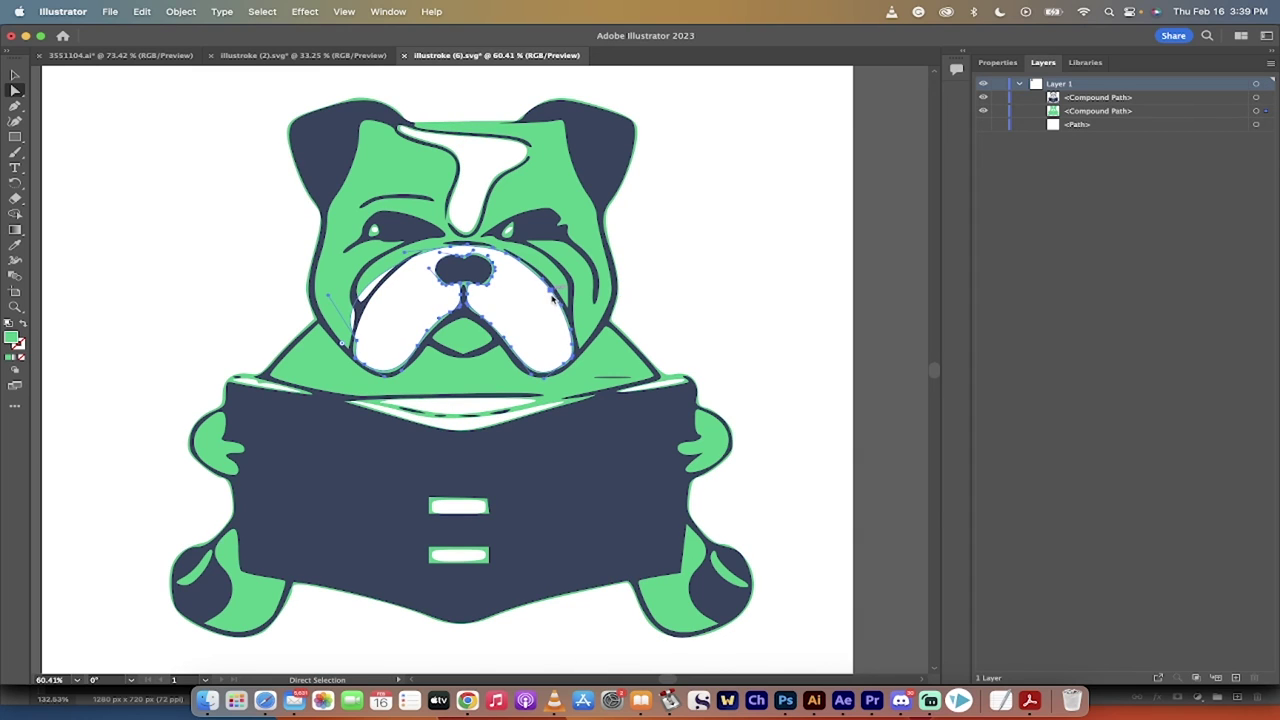
pyautogui.press('v')
pyautogui.moveTo(553, 296); pyautogui.dragTo(668, 244)
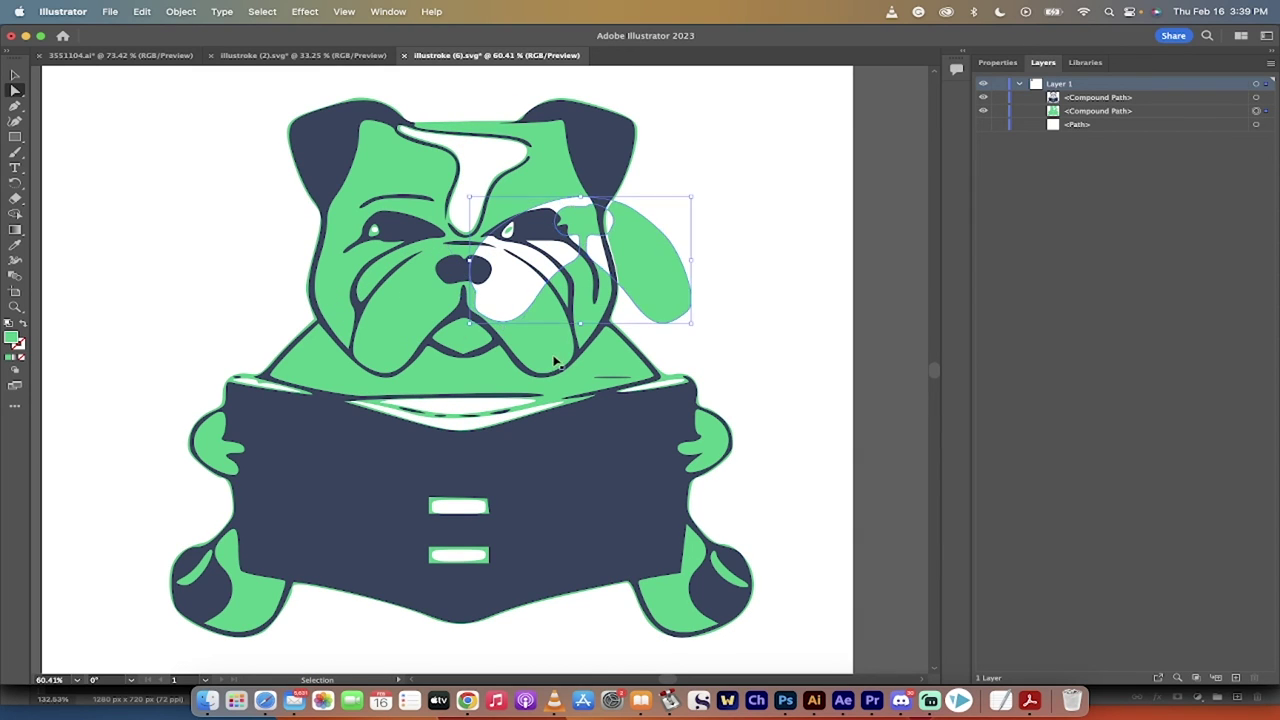
pyautogui.press('super+z')
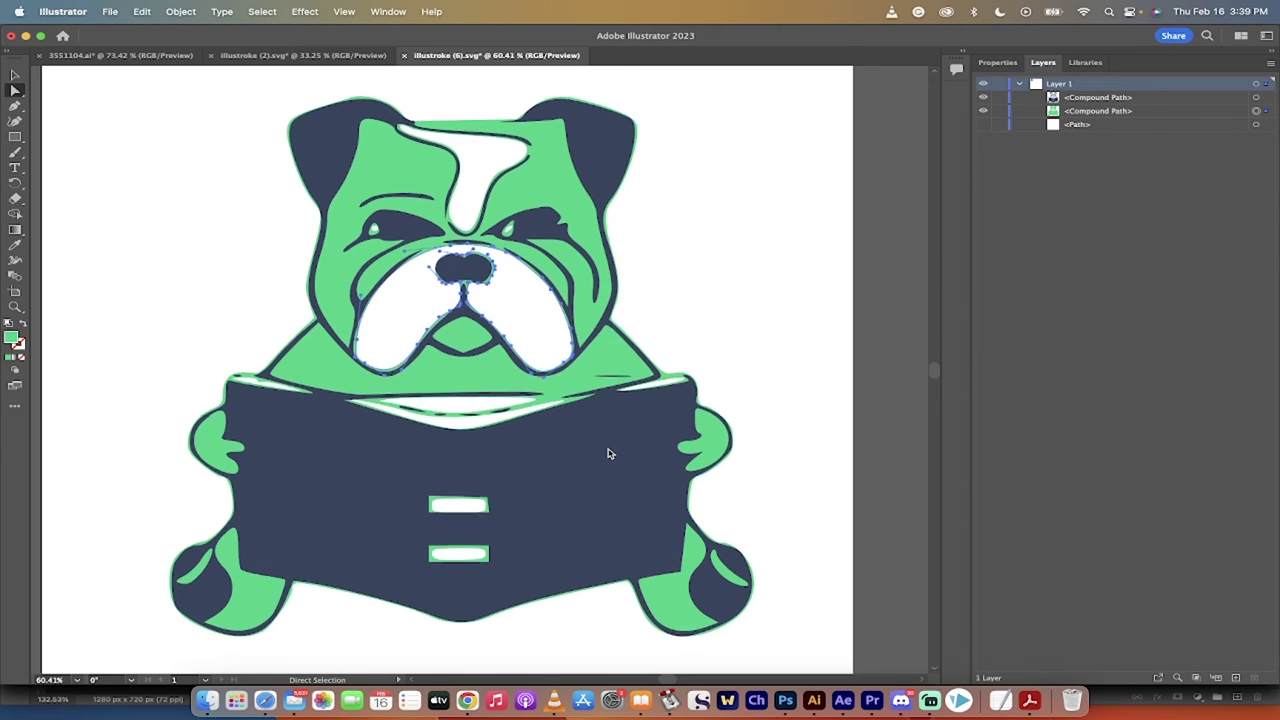
pyautogui.scroll(-3, 606, 452)
pyautogui.scroll(-1, 608, 454)
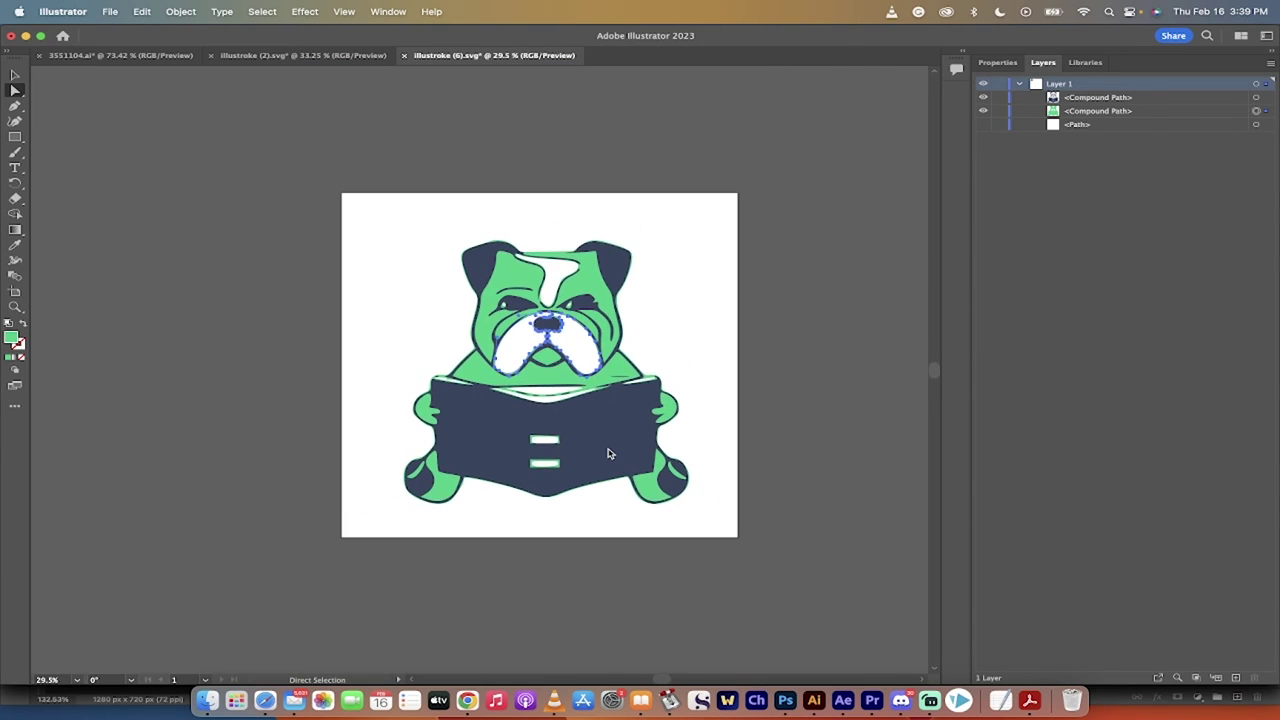
# Back in Chrome, dismiss the download dialog and open Illustroke's Pricing page.
pyautogui.click(466, 708)
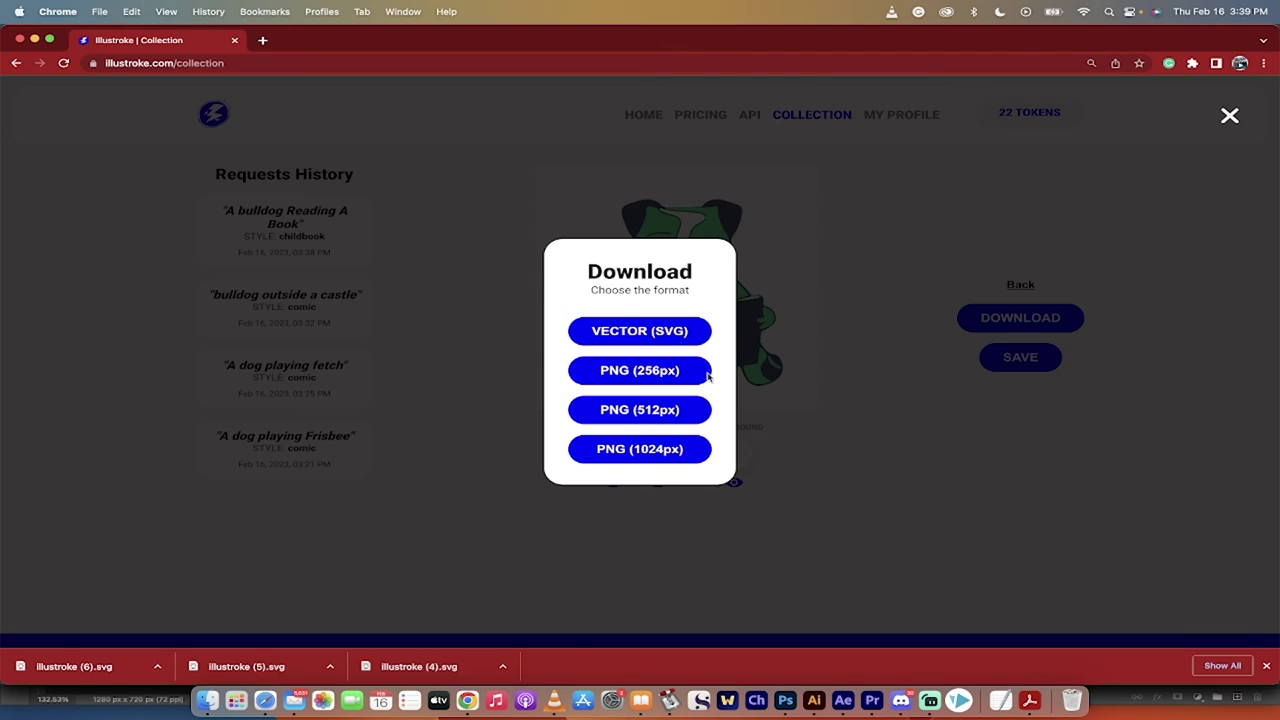
pyautogui.click(852, 334)
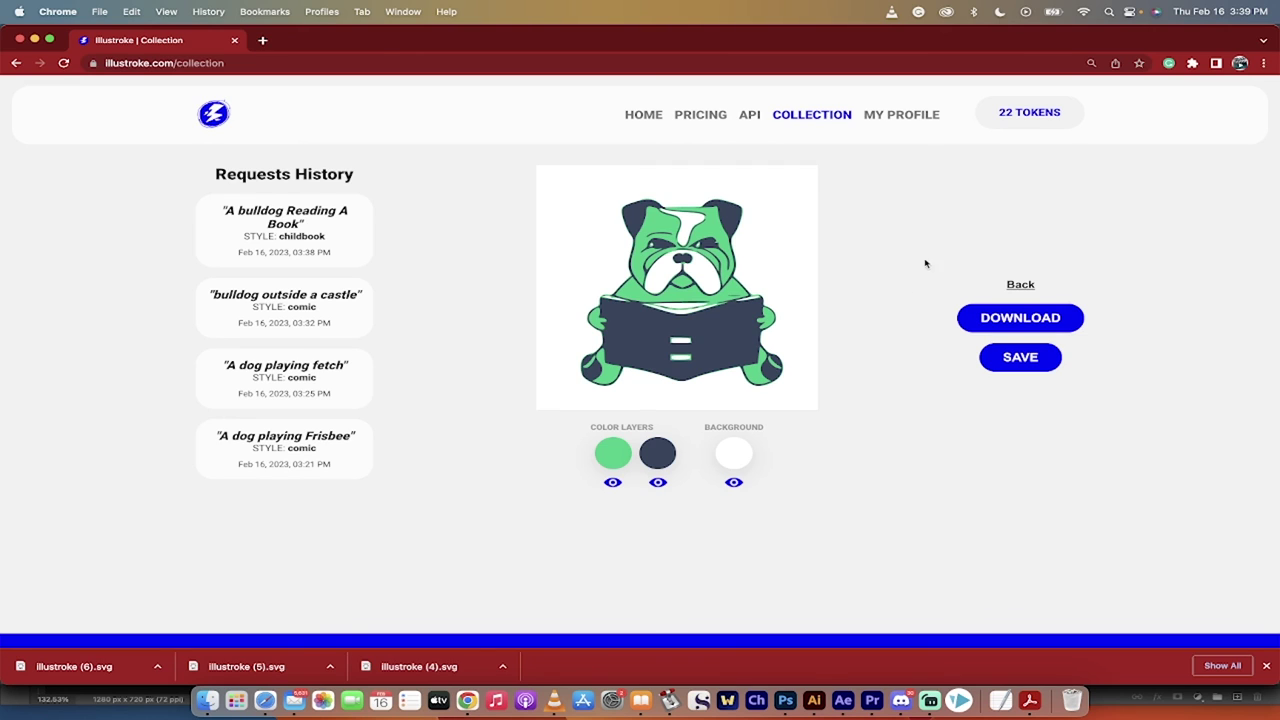
pyautogui.click(701, 116)
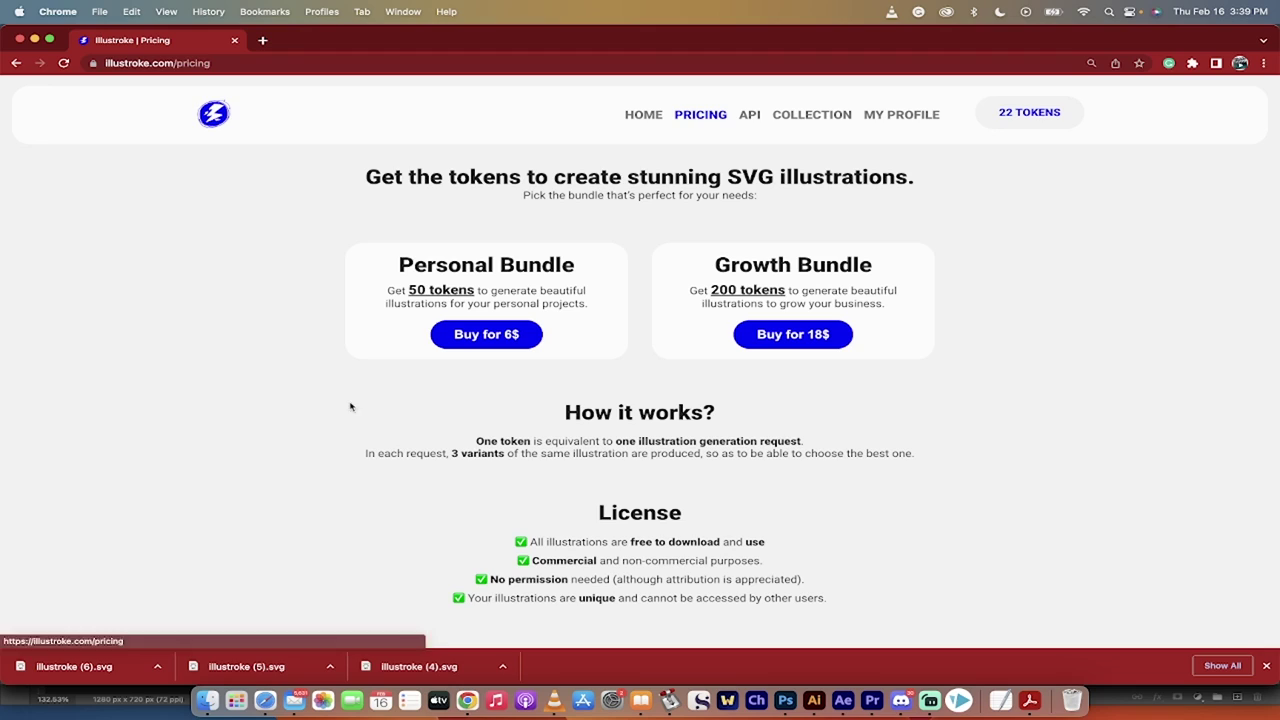